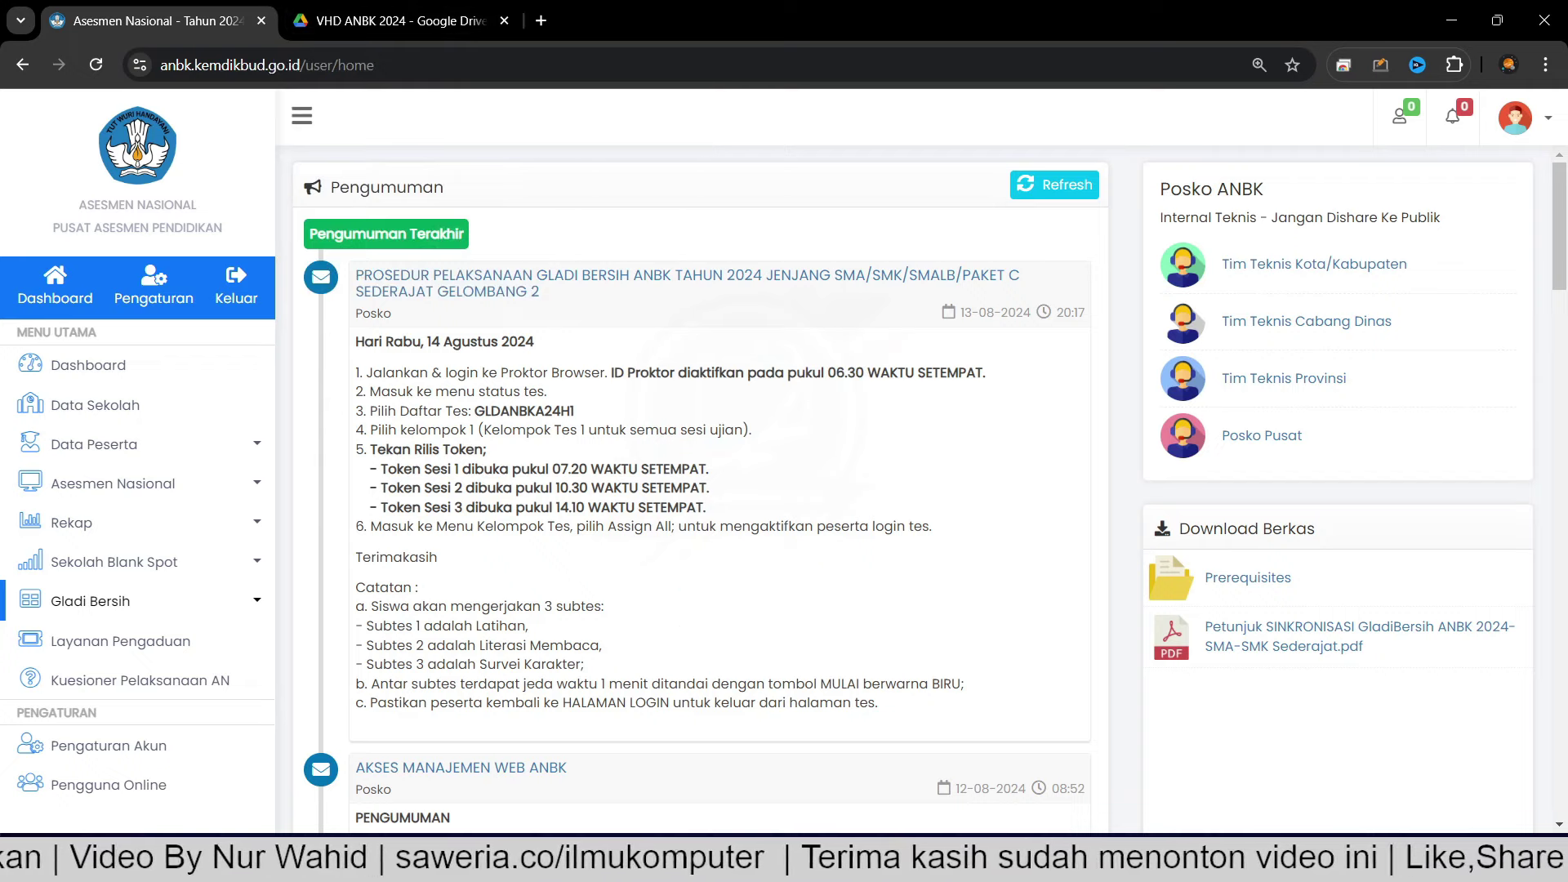
Bring the VHD folder forward and check the sizes of part01.rar and the 22,7 GB VHD-AN-2024_FRESH.vhd.
{"action": "left_click", "coordinate": [868, 760]}
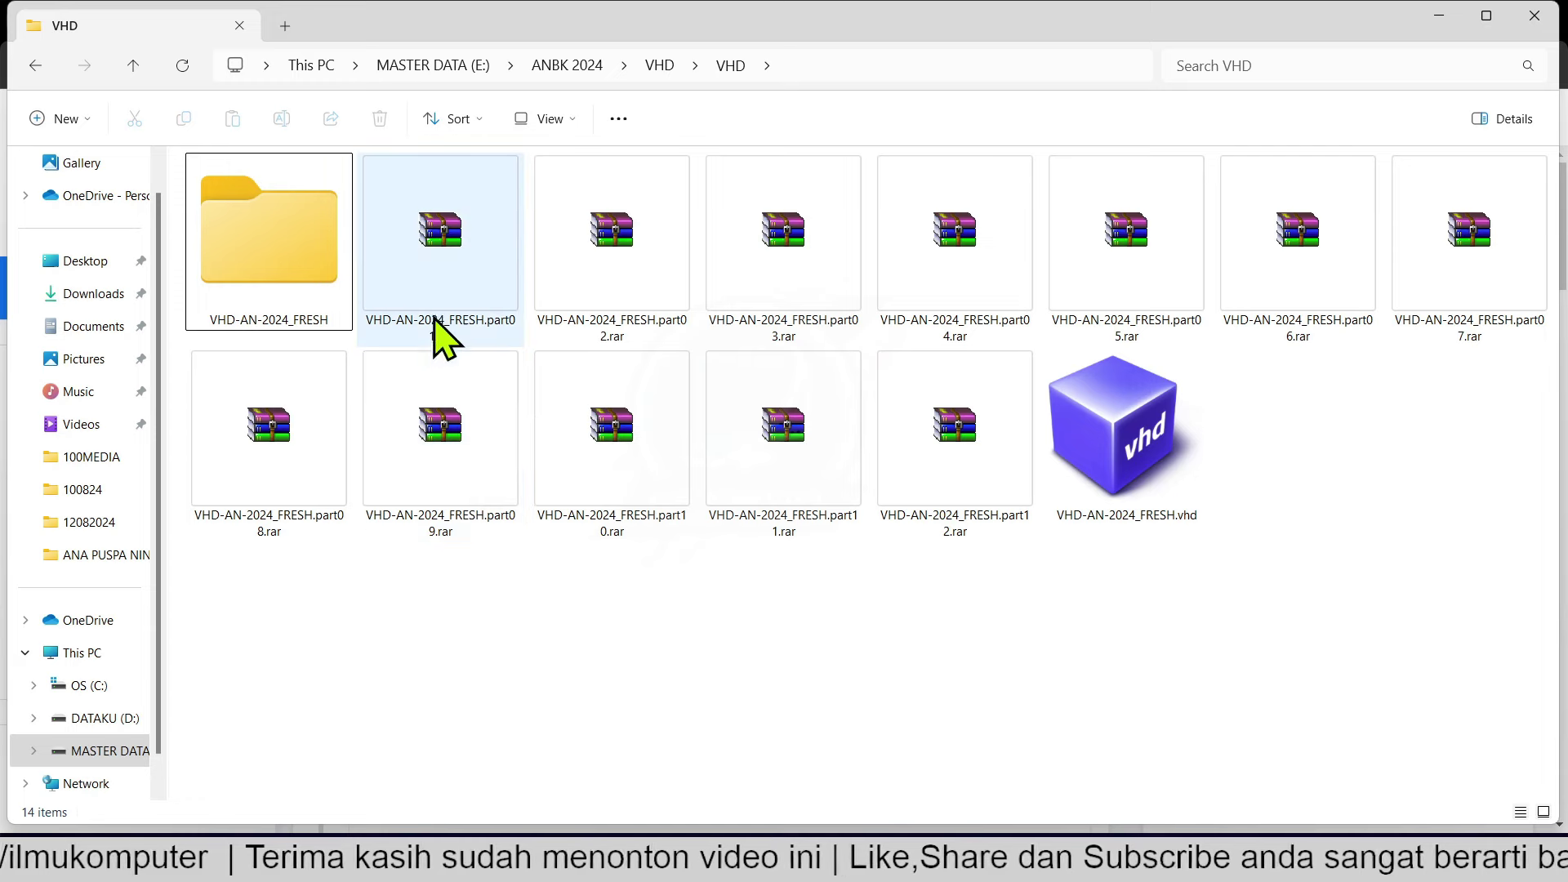
{"action": "left_click", "coordinate": [437, 282]}
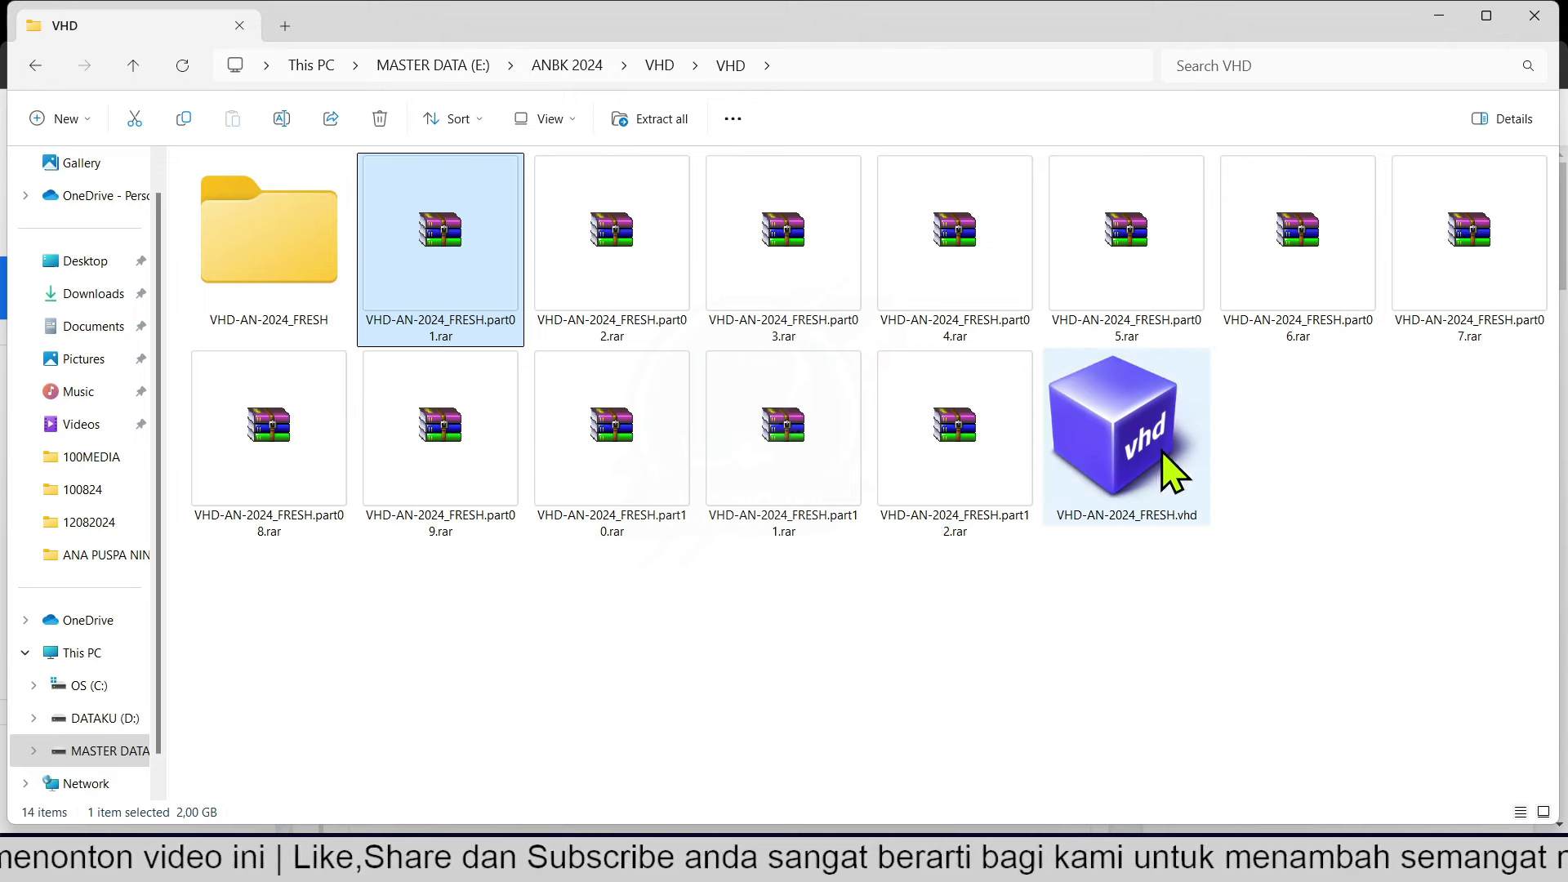
{"action": "left_click", "coordinate": [1145, 420]}
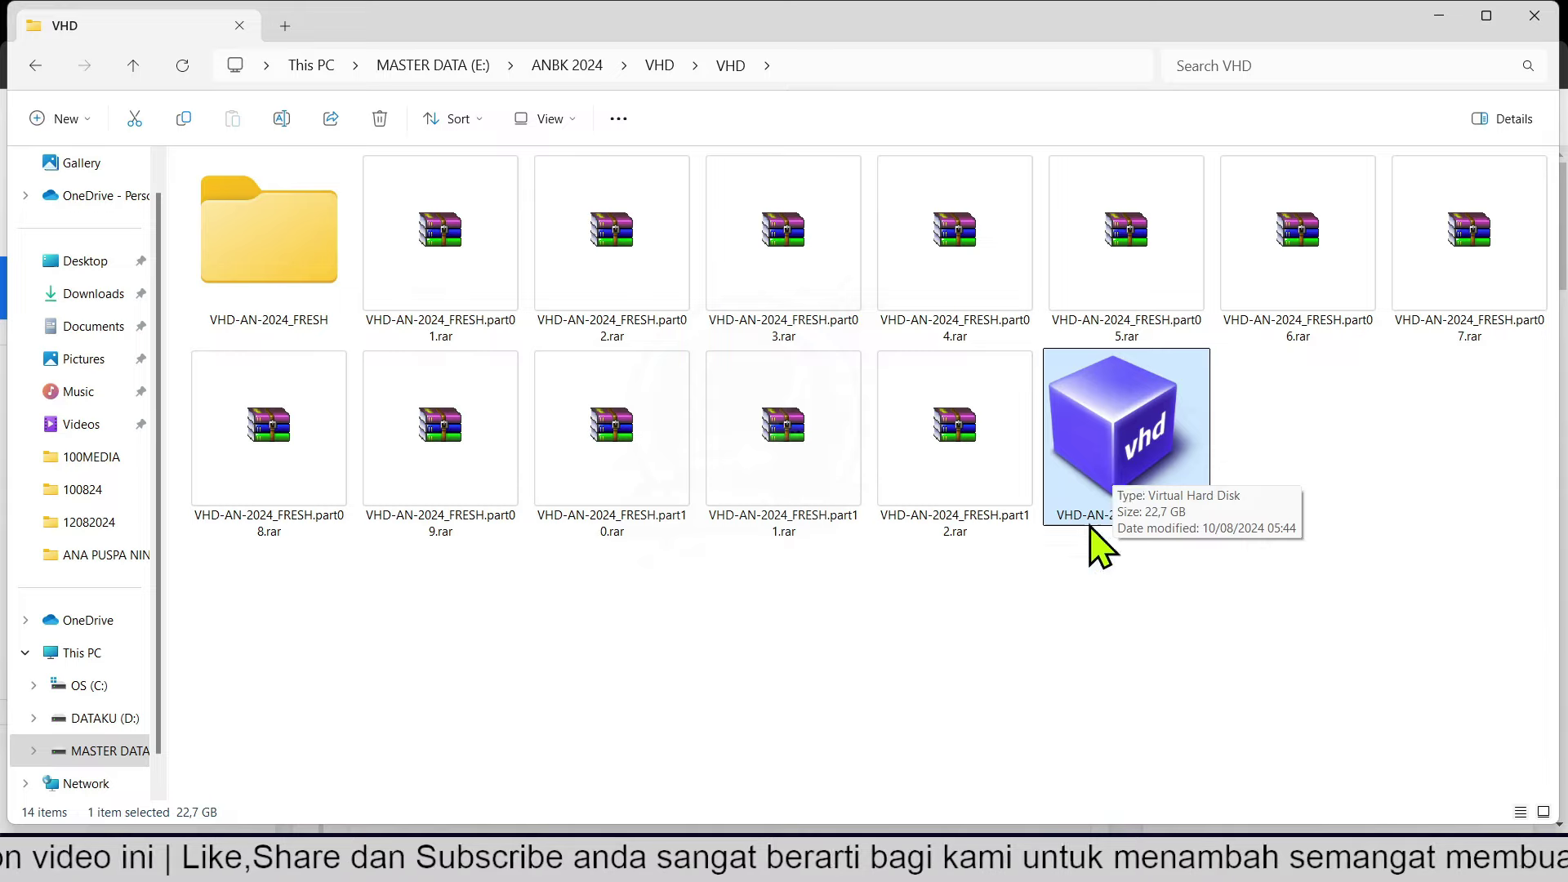
{"action": "mouse_move", "coordinate": [1075, 862]}
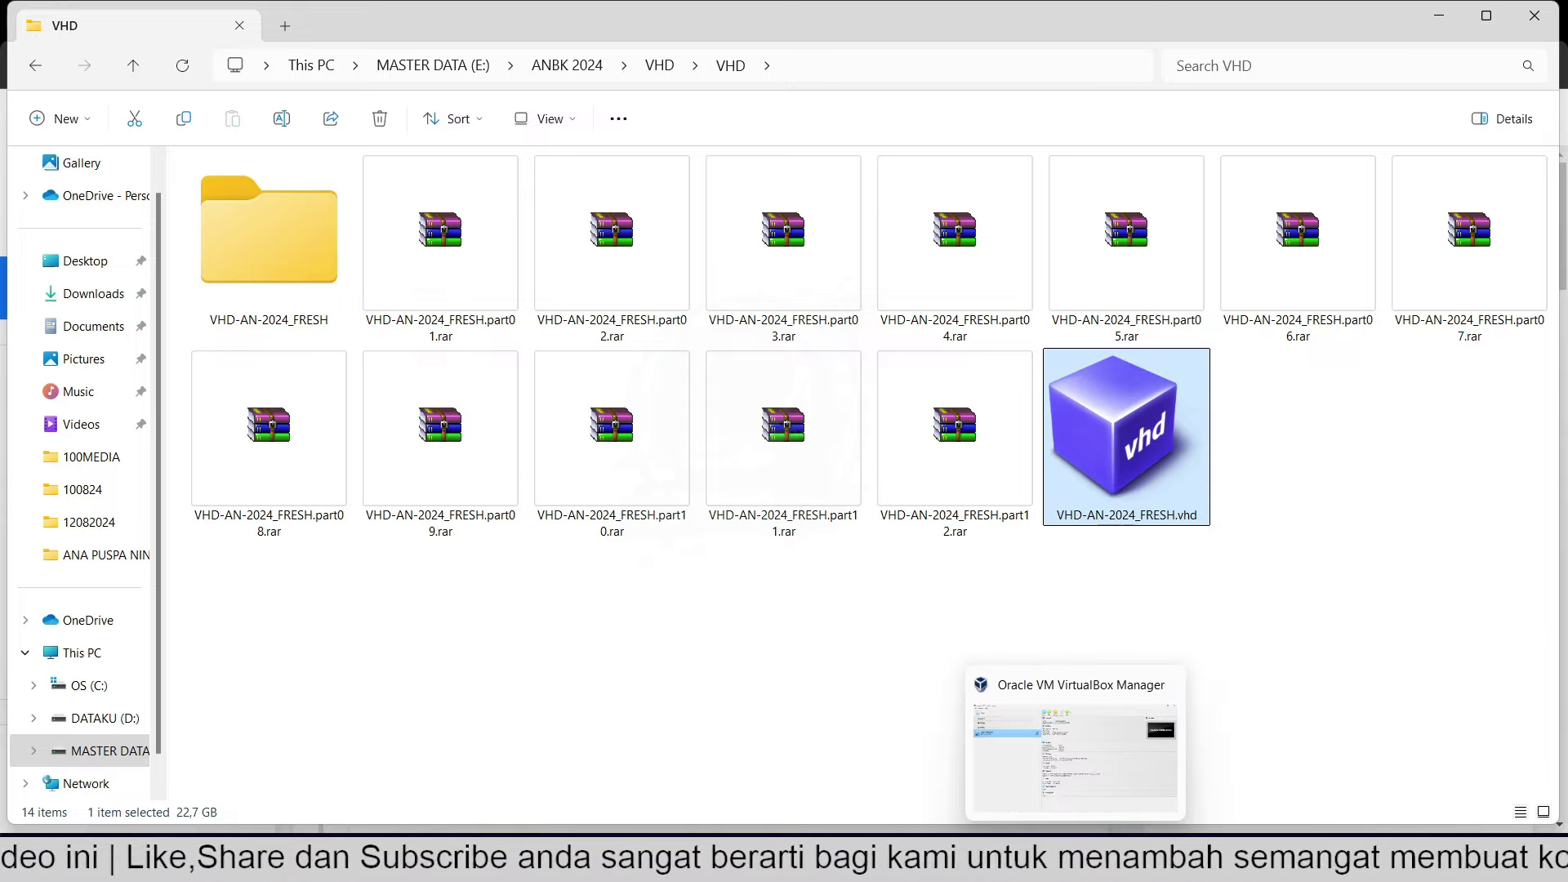
{"action": "left_click", "coordinate": [1074, 751]}
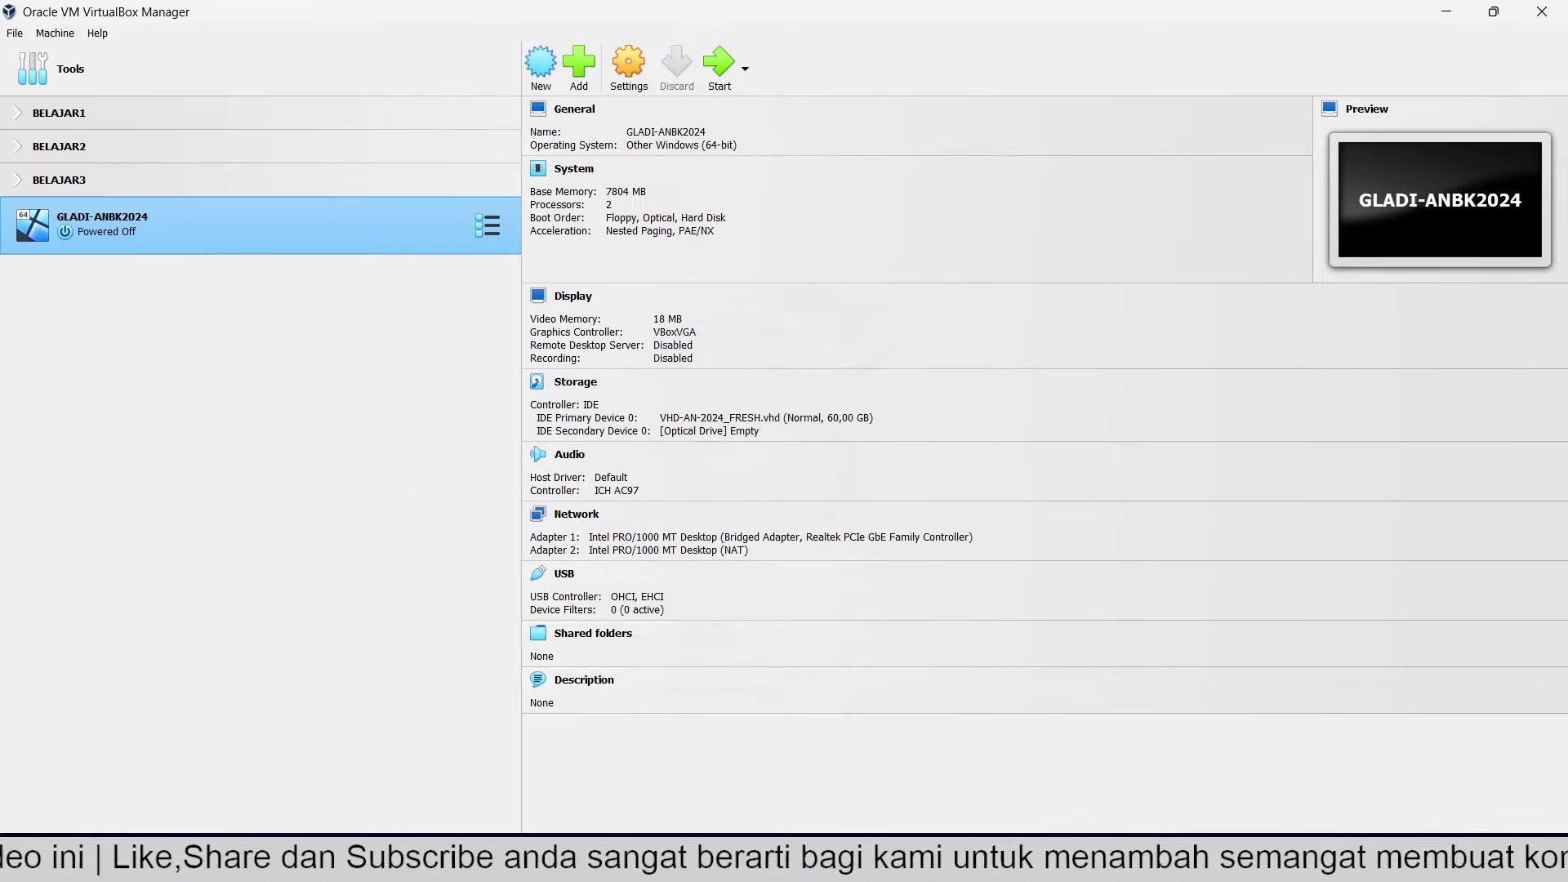
{"action": "right_click", "coordinate": [115, 247]}
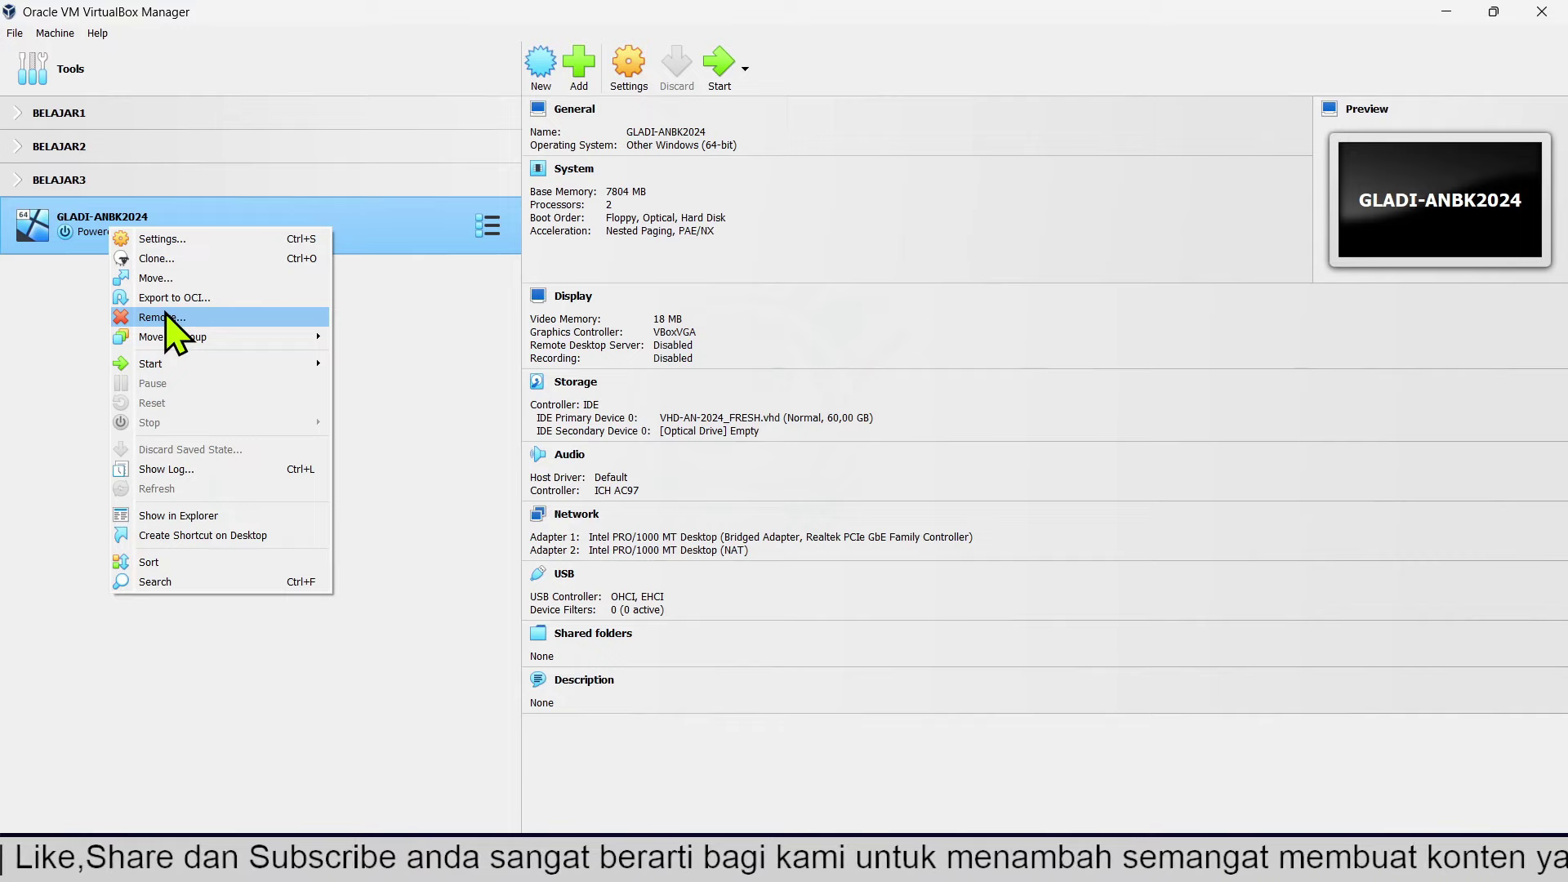
{"action": "left_click", "coordinate": [1441, 20]}
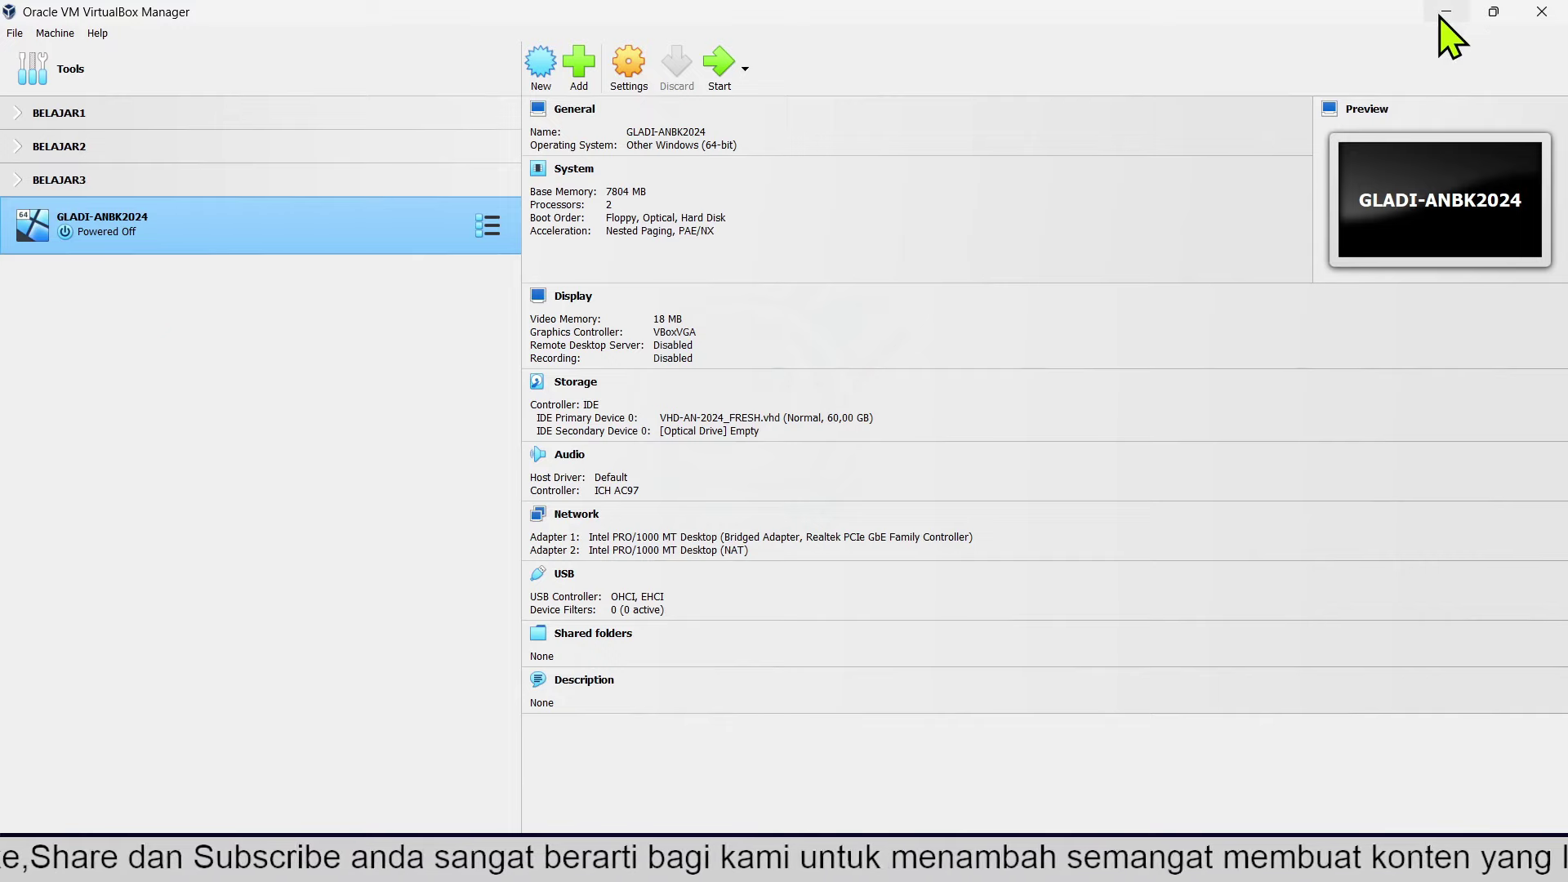
{"action": "left_click", "coordinate": [1449, 18]}
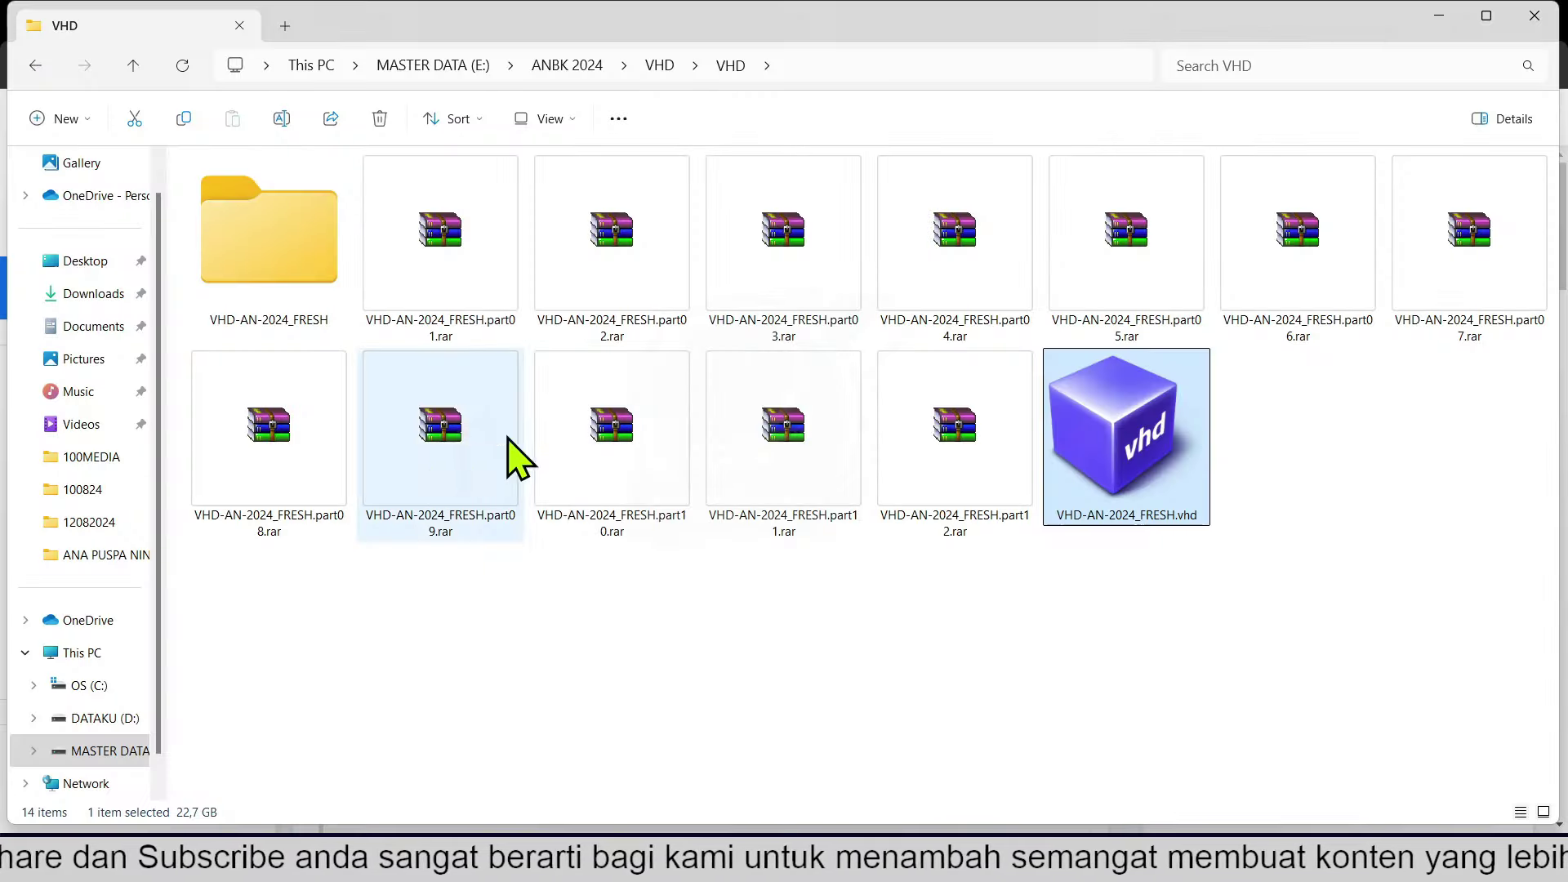
{"action": "left_click", "coordinate": [412, 320]}
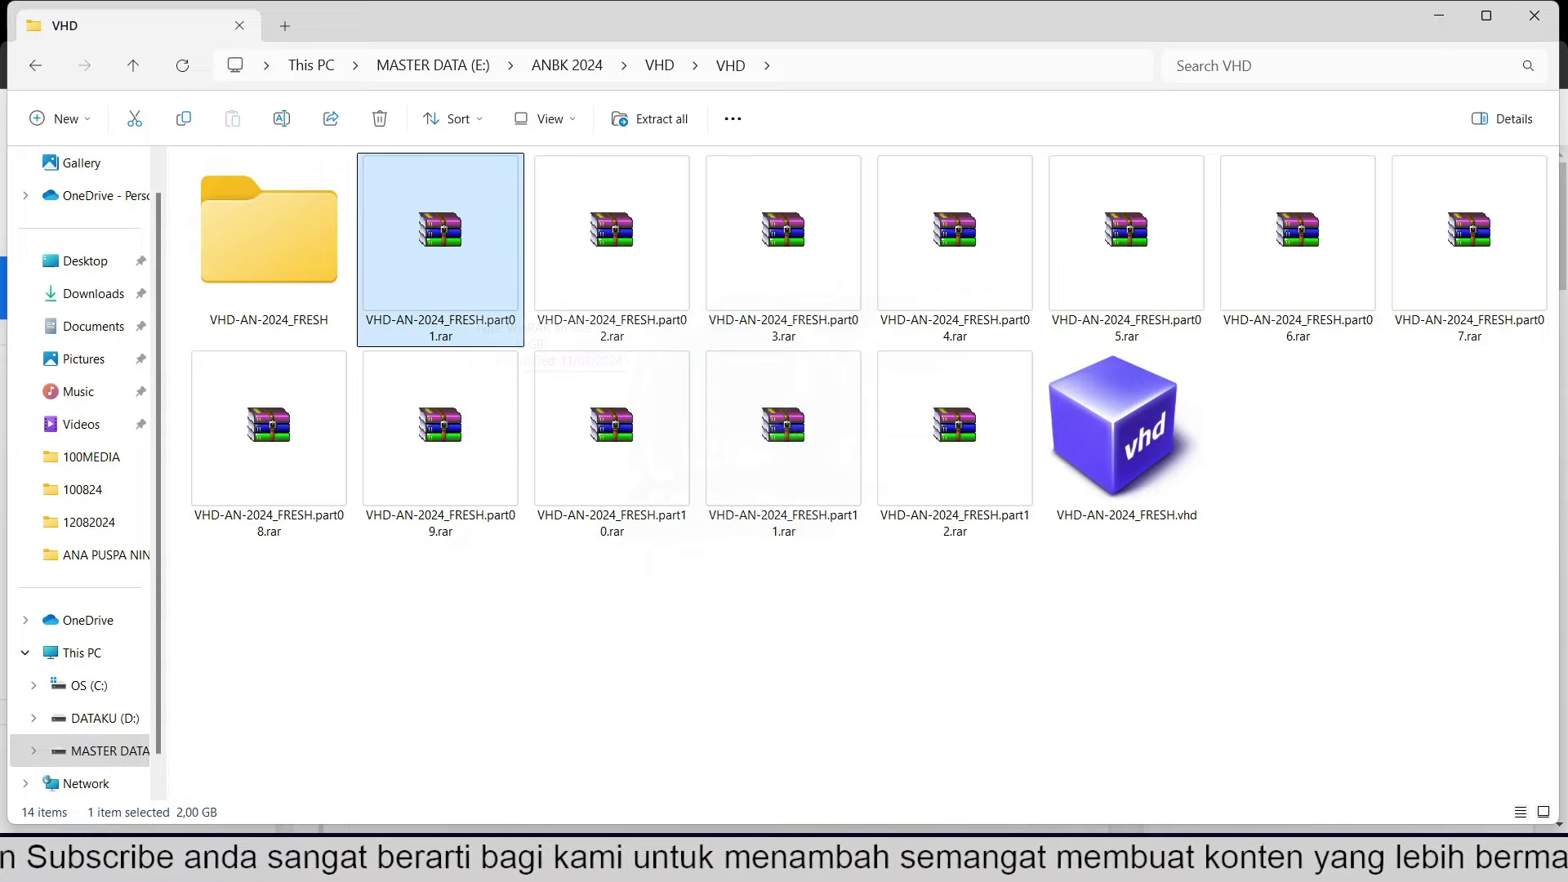
{"action": "mouse_move", "coordinate": [1119, 867]}
{"action": "left_click", "coordinate": [1120, 751]}
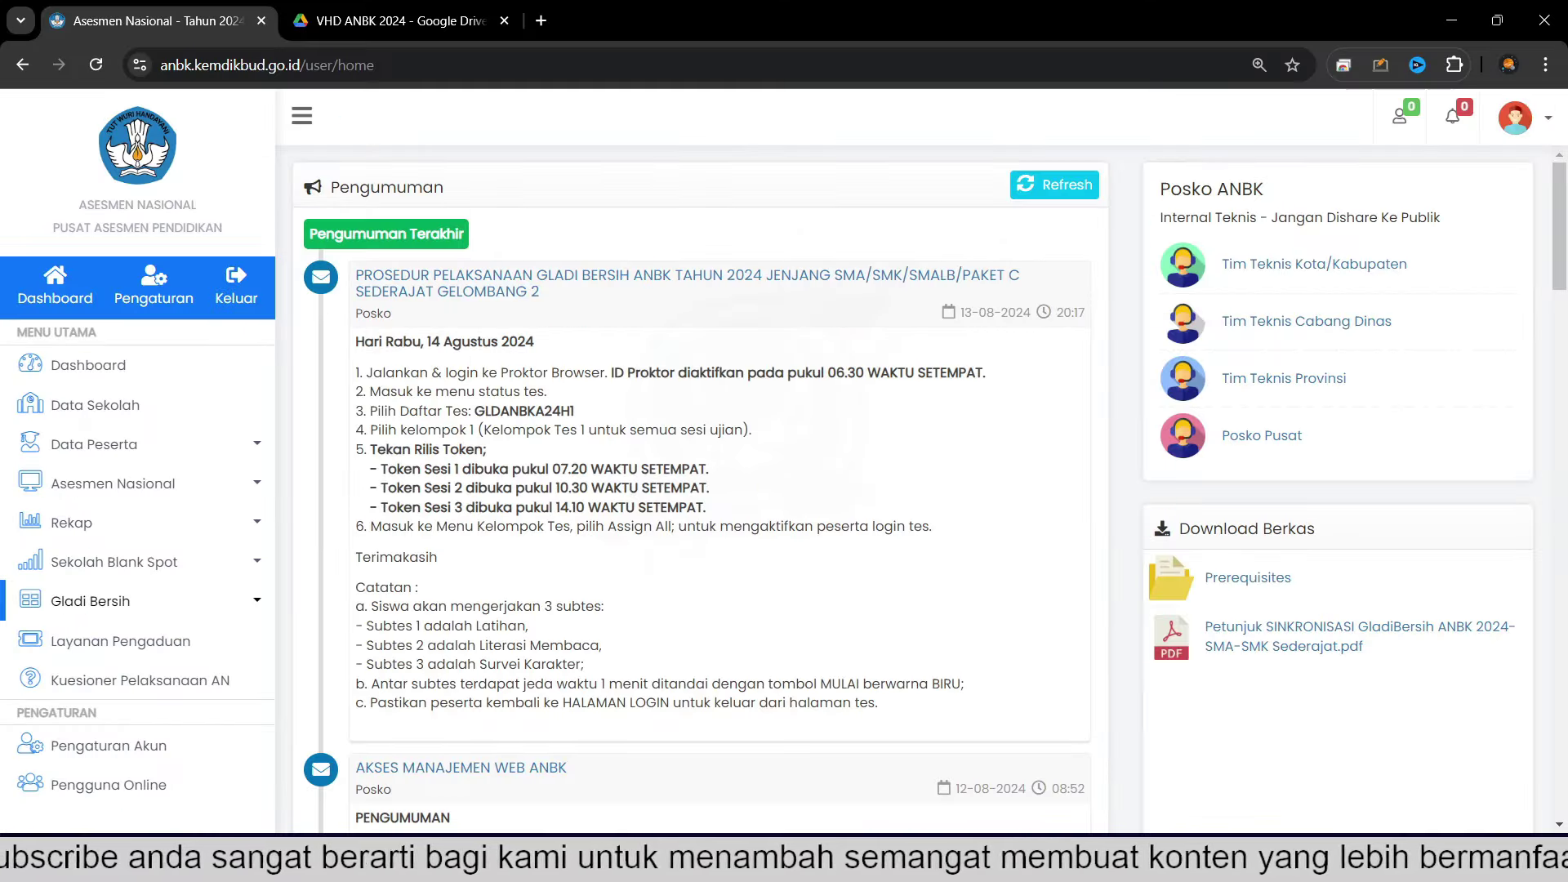
{"action": "left_click", "coordinate": [320, 25]}
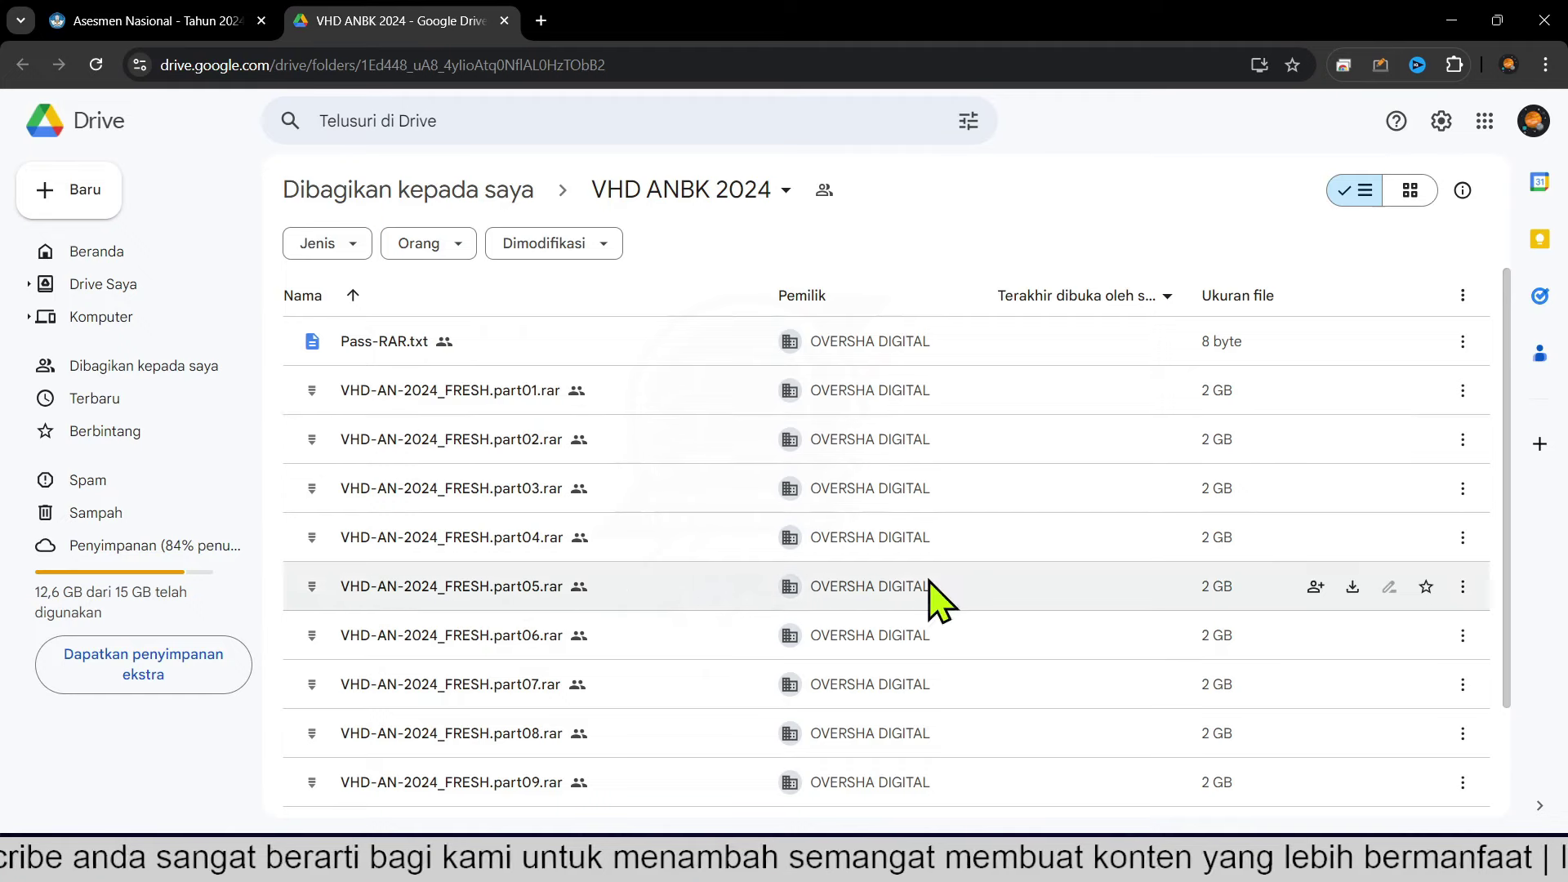
{"action": "scroll", "coordinate": [560, 525], "scroll_direction": "down", "scroll_amount": 3}
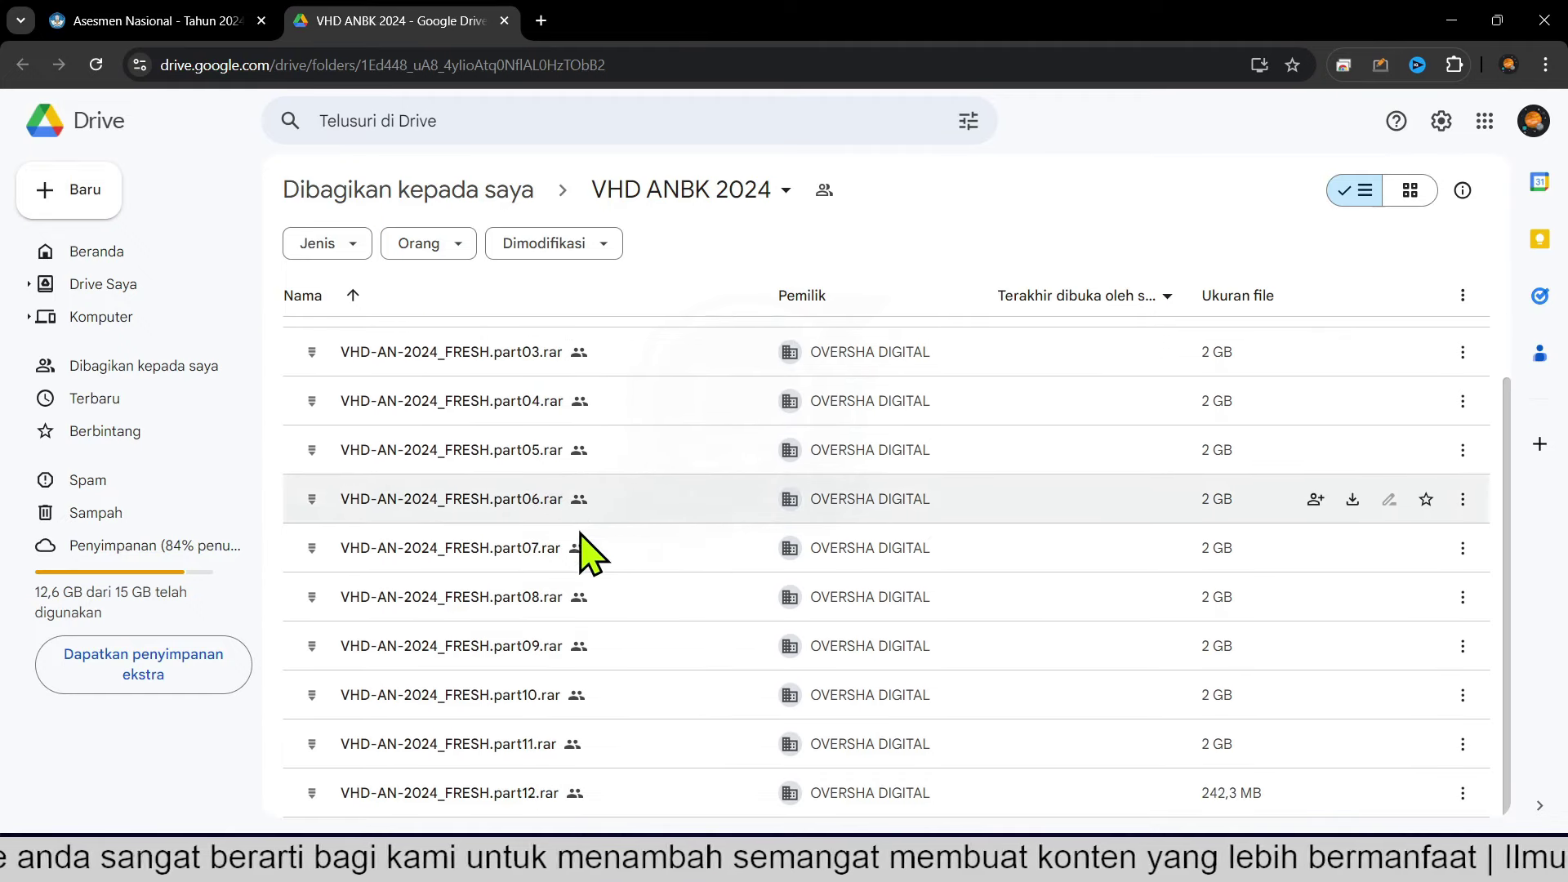
{"action": "scroll", "coordinate": [560, 542], "scroll_direction": "up", "scroll_amount": 3}
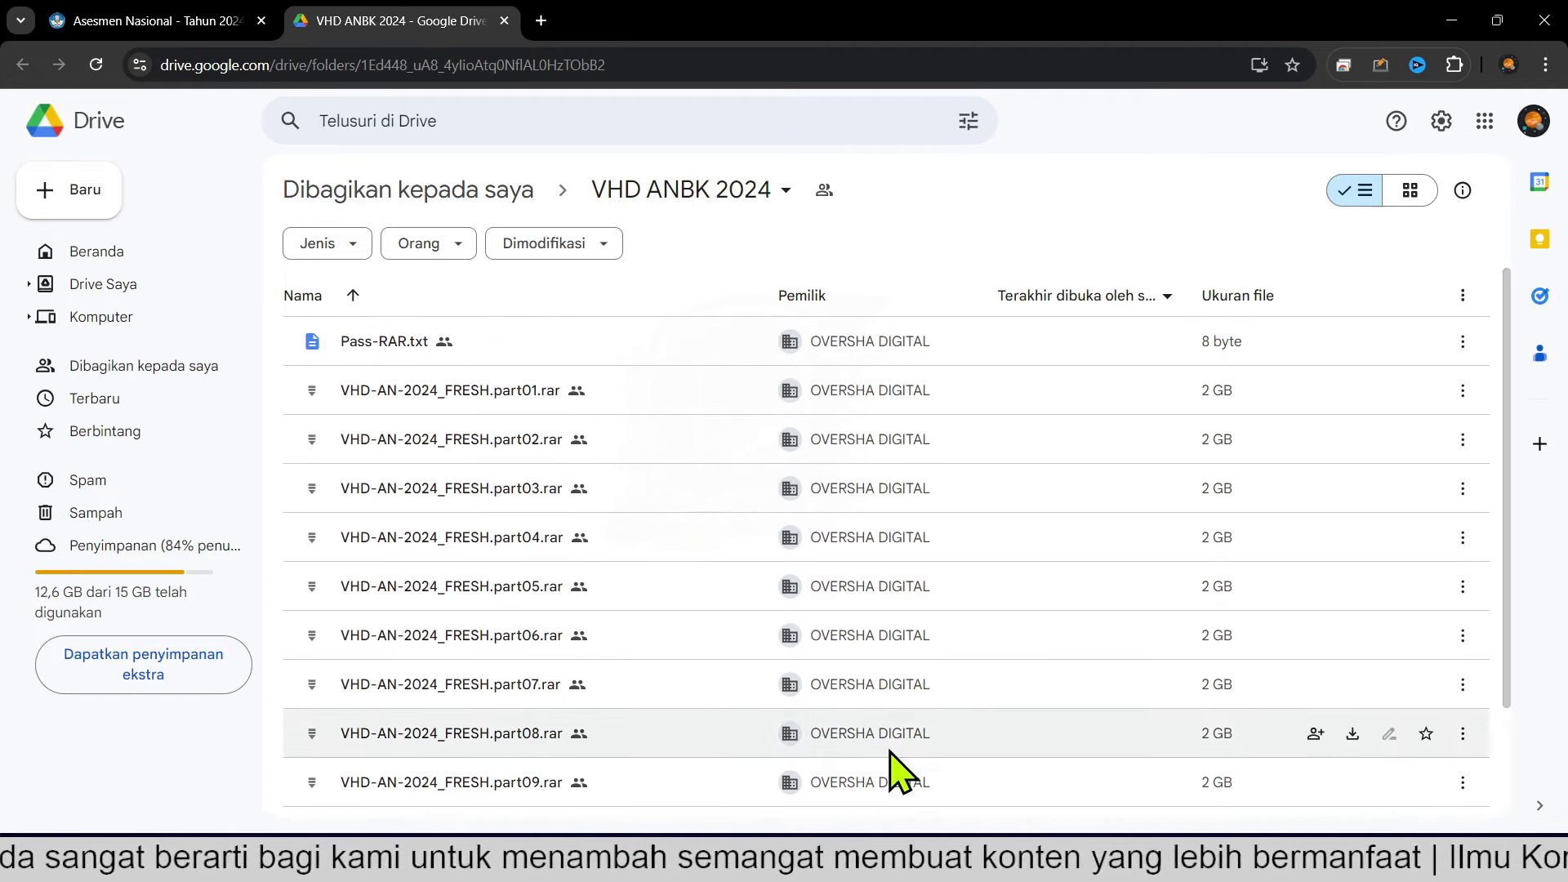
{"action": "mouse_move", "coordinate": [895, 864]}
{"action": "left_click", "coordinate": [890, 760]}
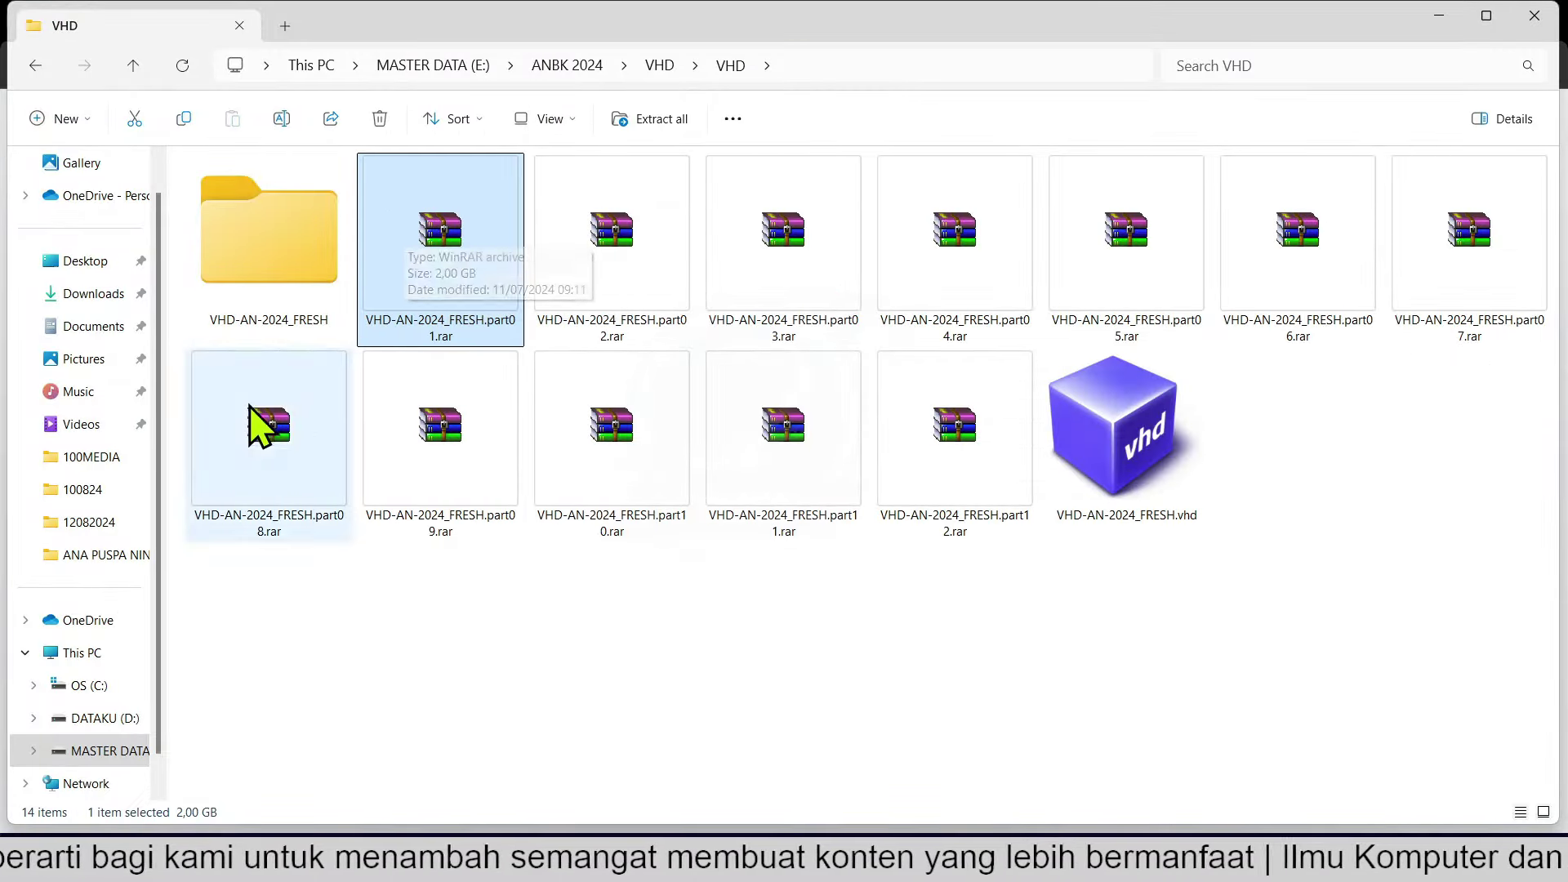
{"action": "left_click", "coordinate": [302, 318]}
{"action": "double_click", "coordinate": [307, 318]}
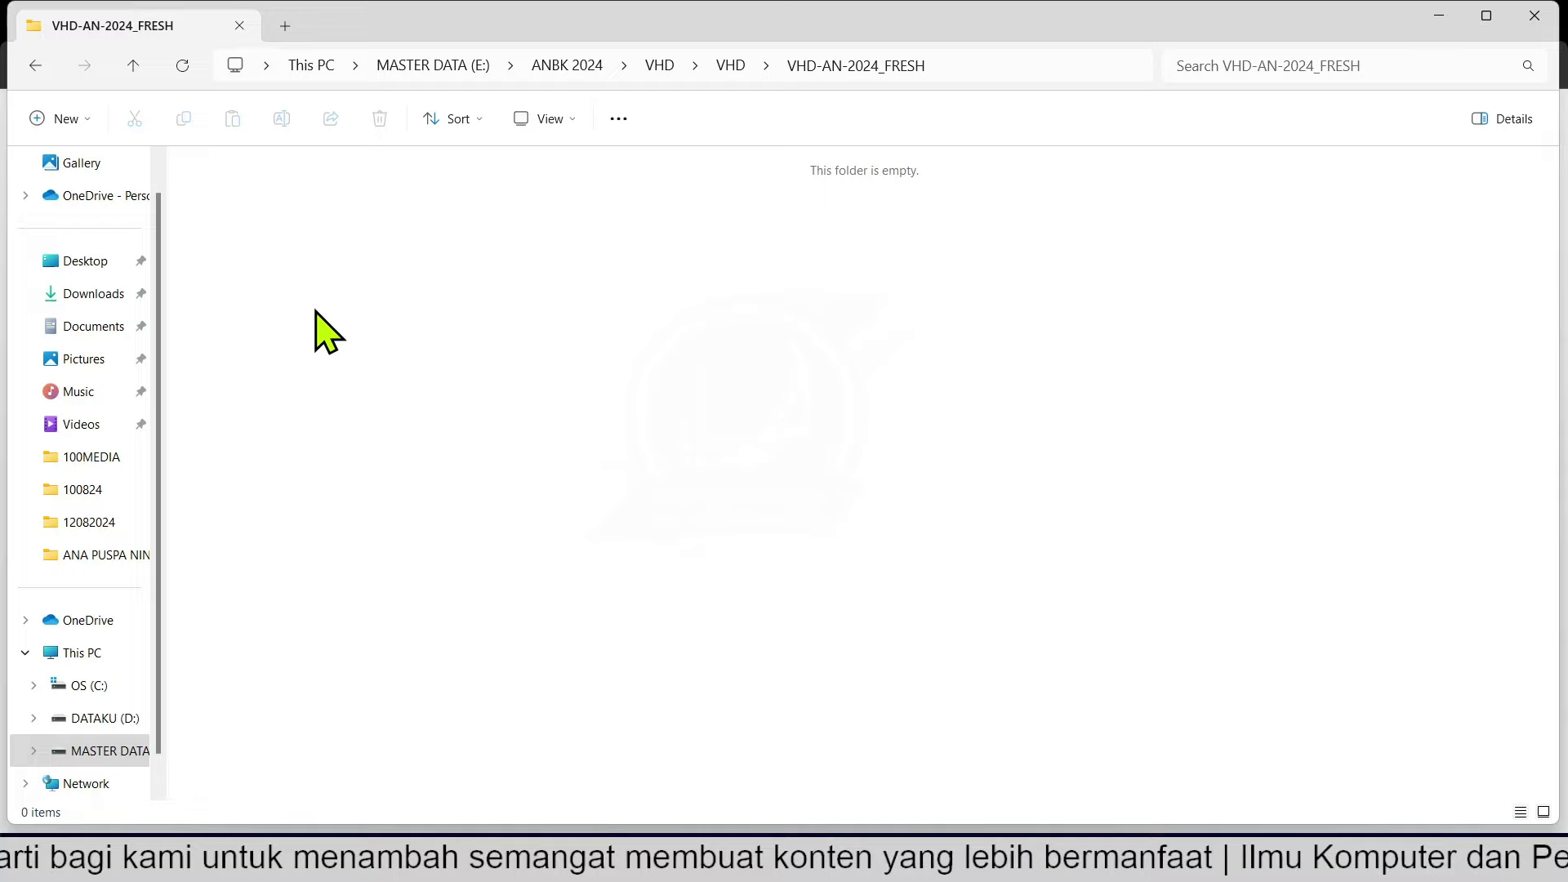
{"action": "left_click", "coordinate": [37, 67]}
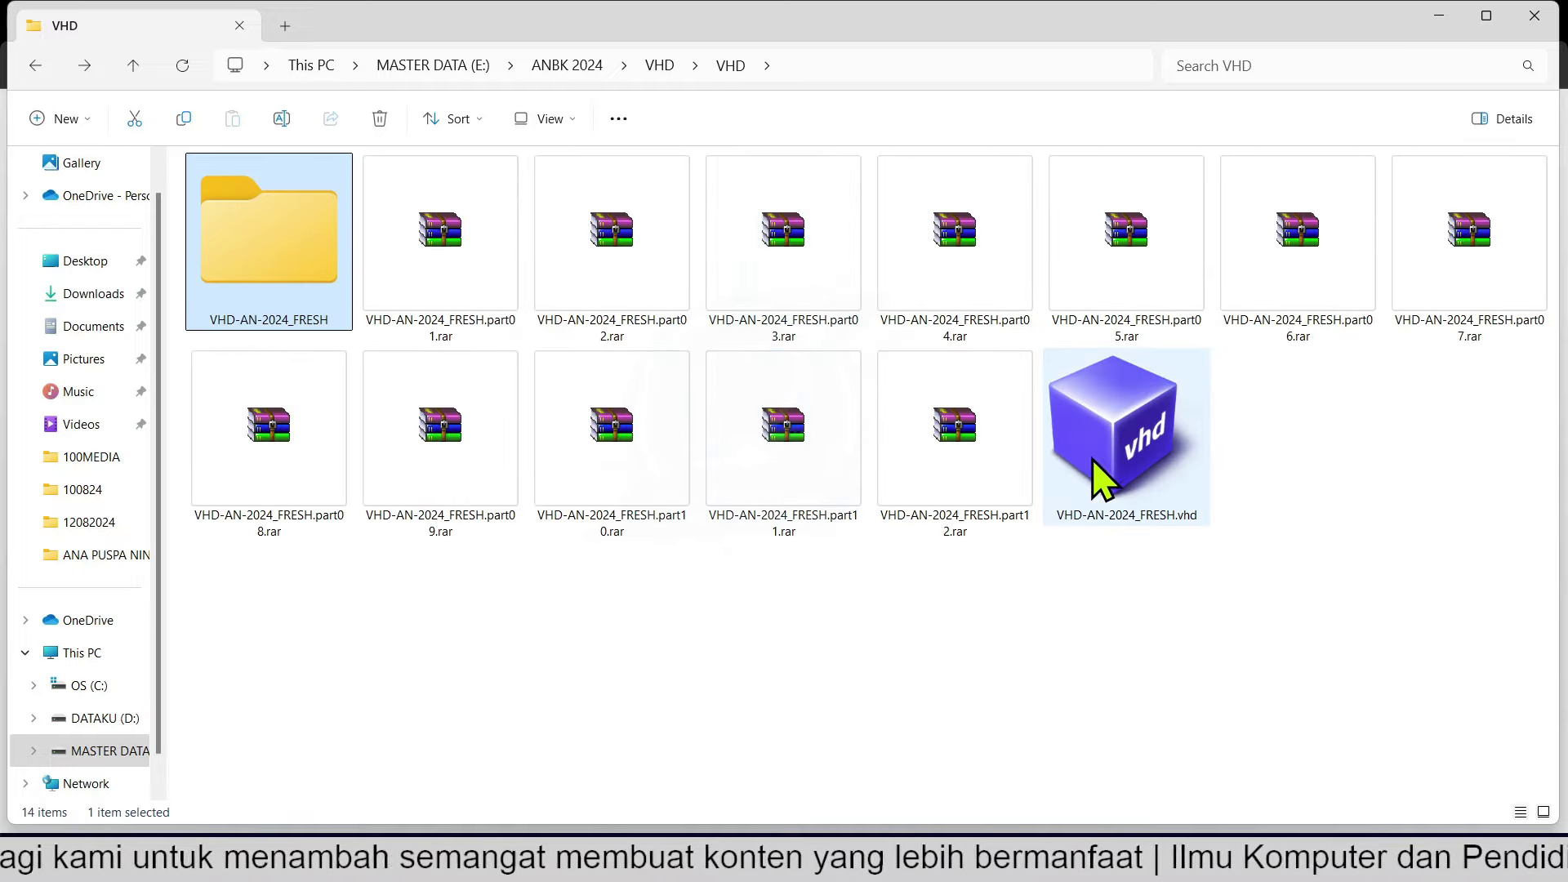
{"action": "left_click", "coordinate": [1111, 482]}
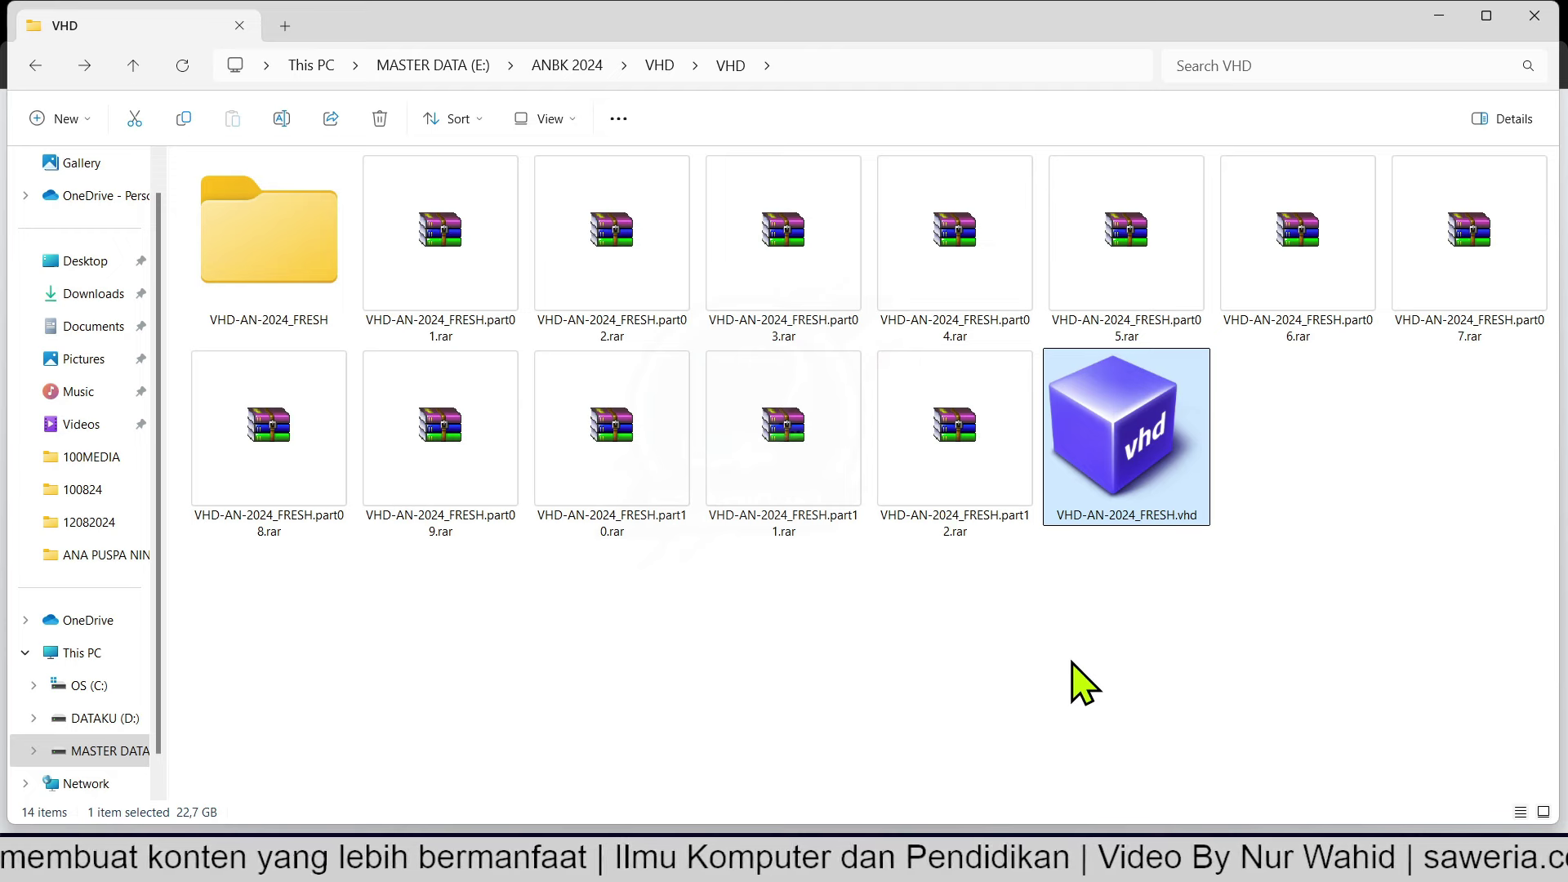
Extract VHD-AN-2024_FRESH.part01.rar with WinRAR's Extract files..., entering the archive password.
{"action": "left_click", "coordinate": [467, 260]}
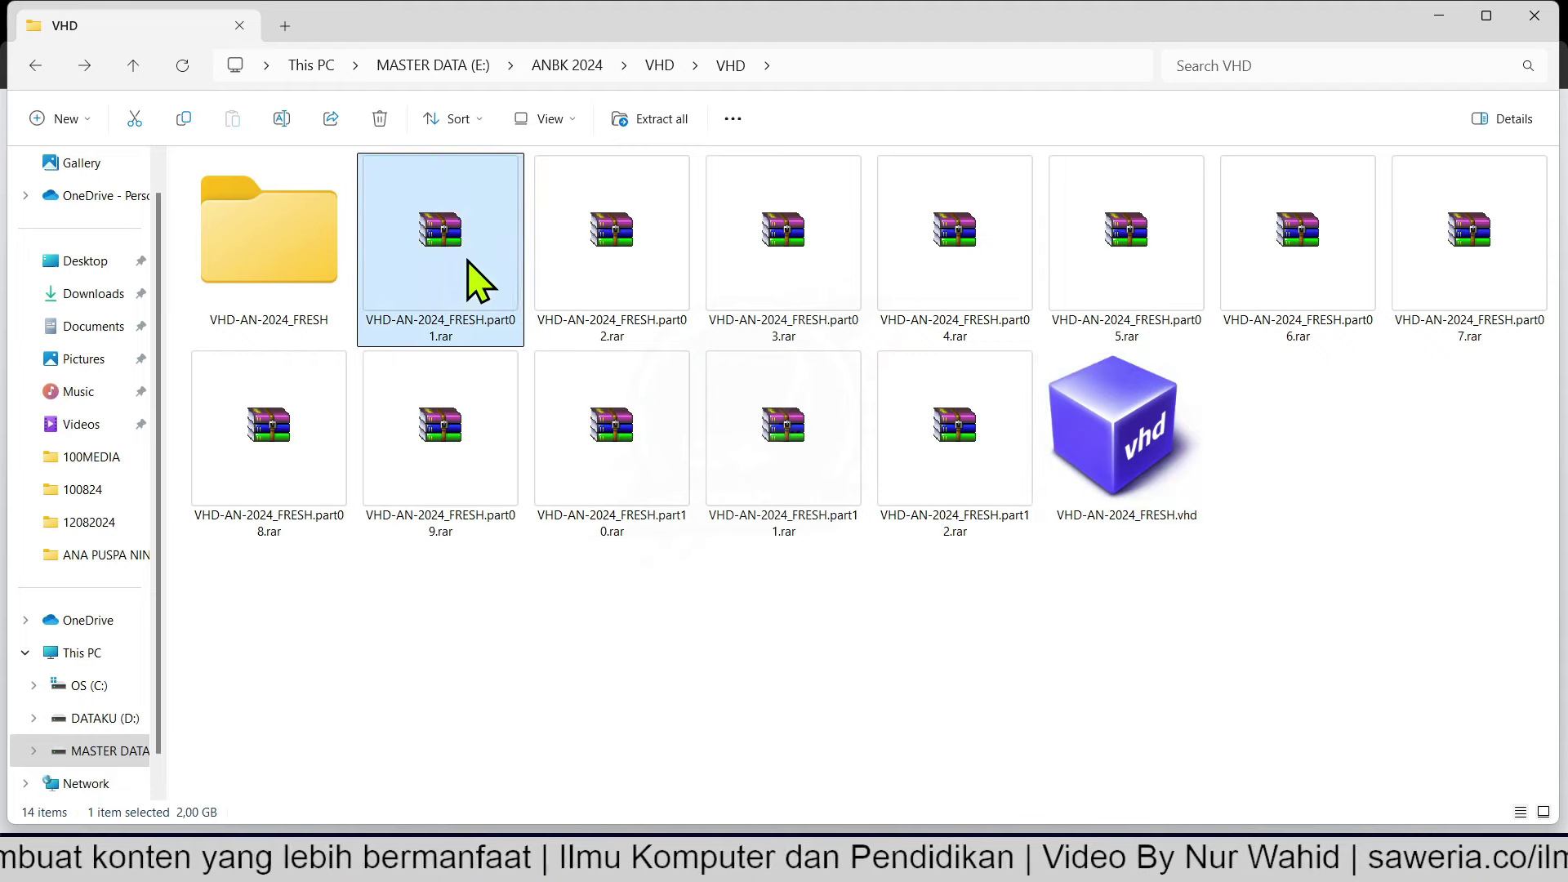
{"action": "right_click", "coordinate": [419, 227]}
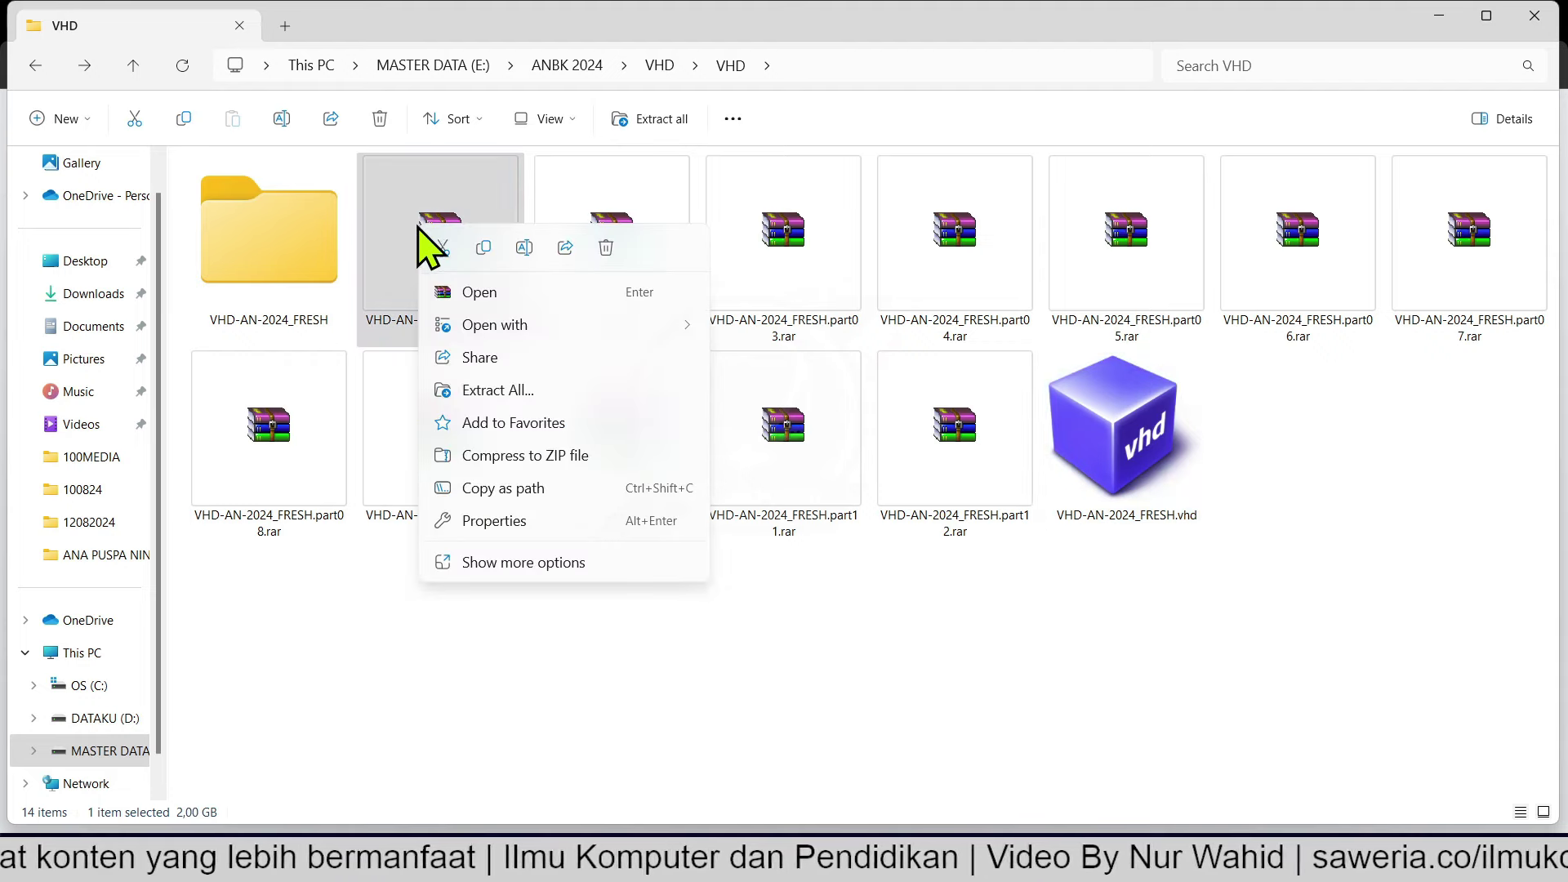
{"action": "left_click", "coordinate": [546, 563]}
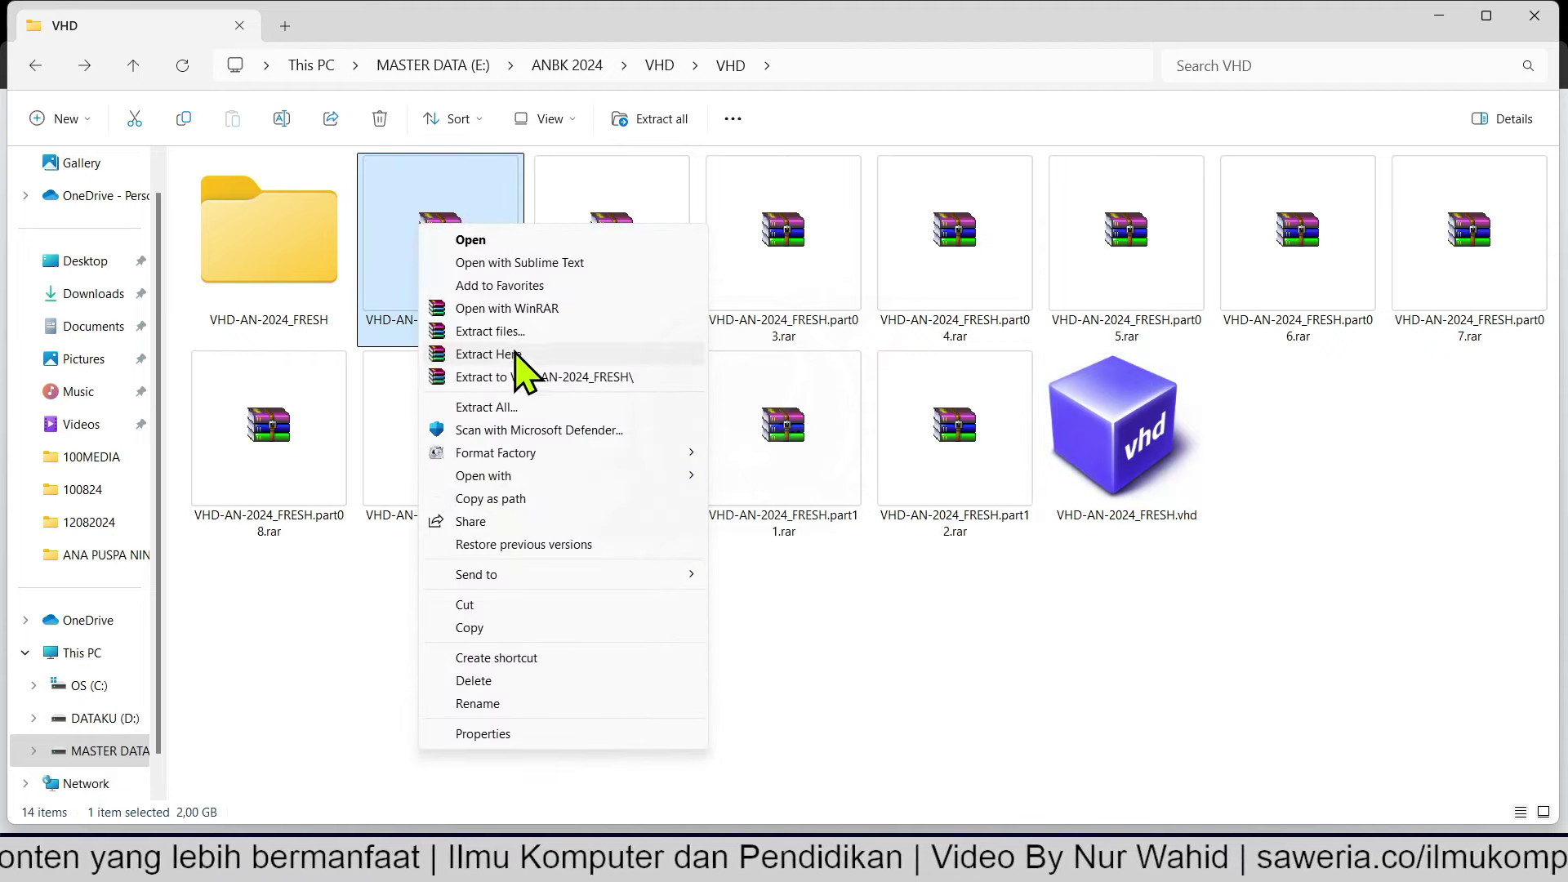
{"action": "left_click", "coordinate": [399, 206]}
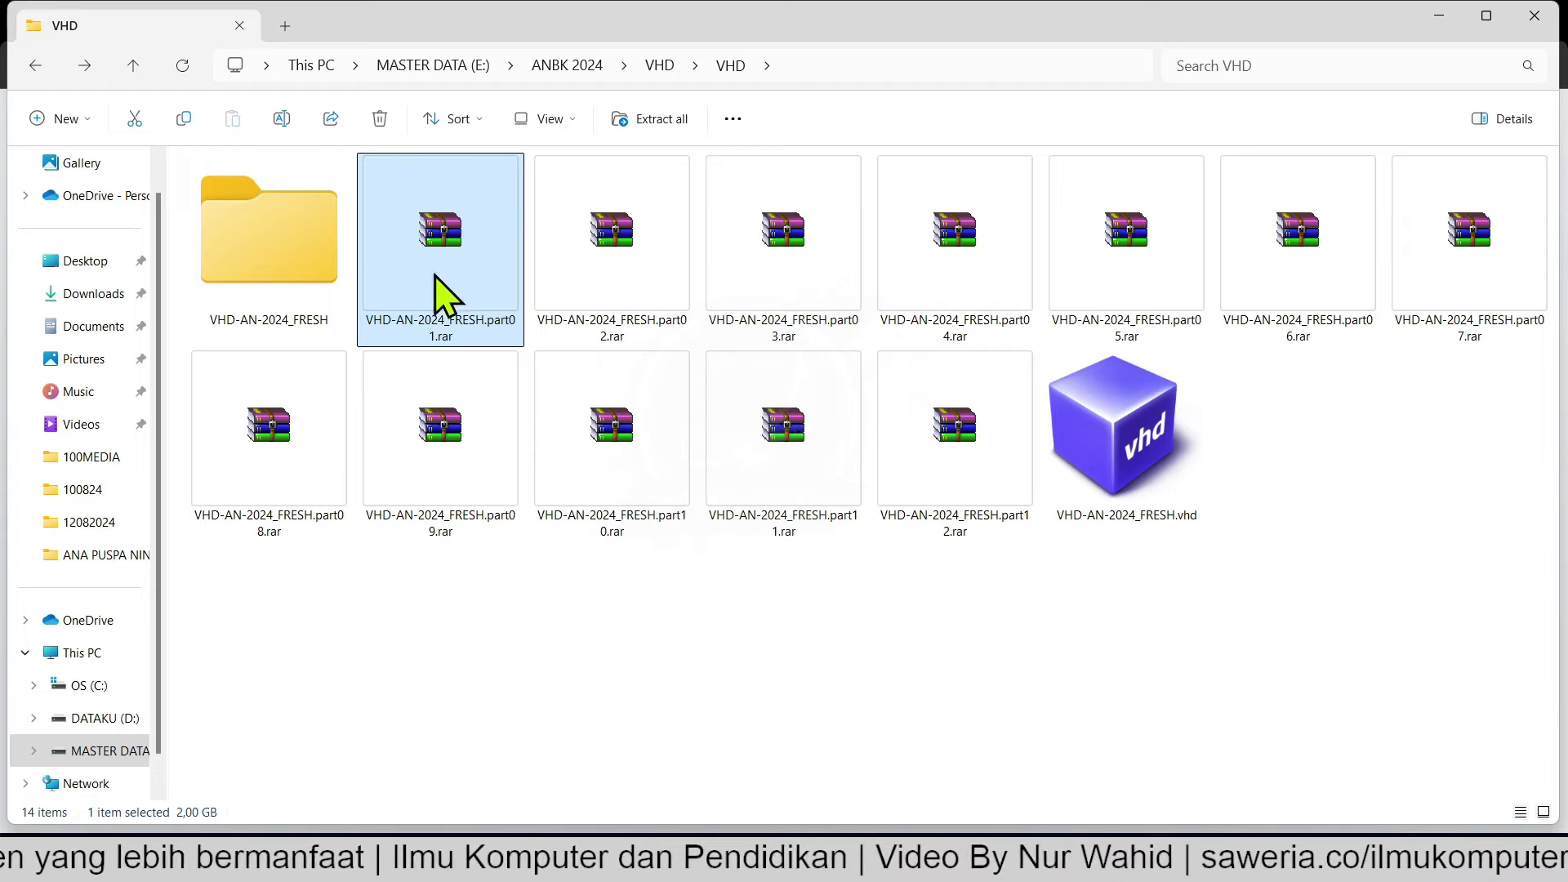
{"action": "right_click", "coordinate": [446, 241]}
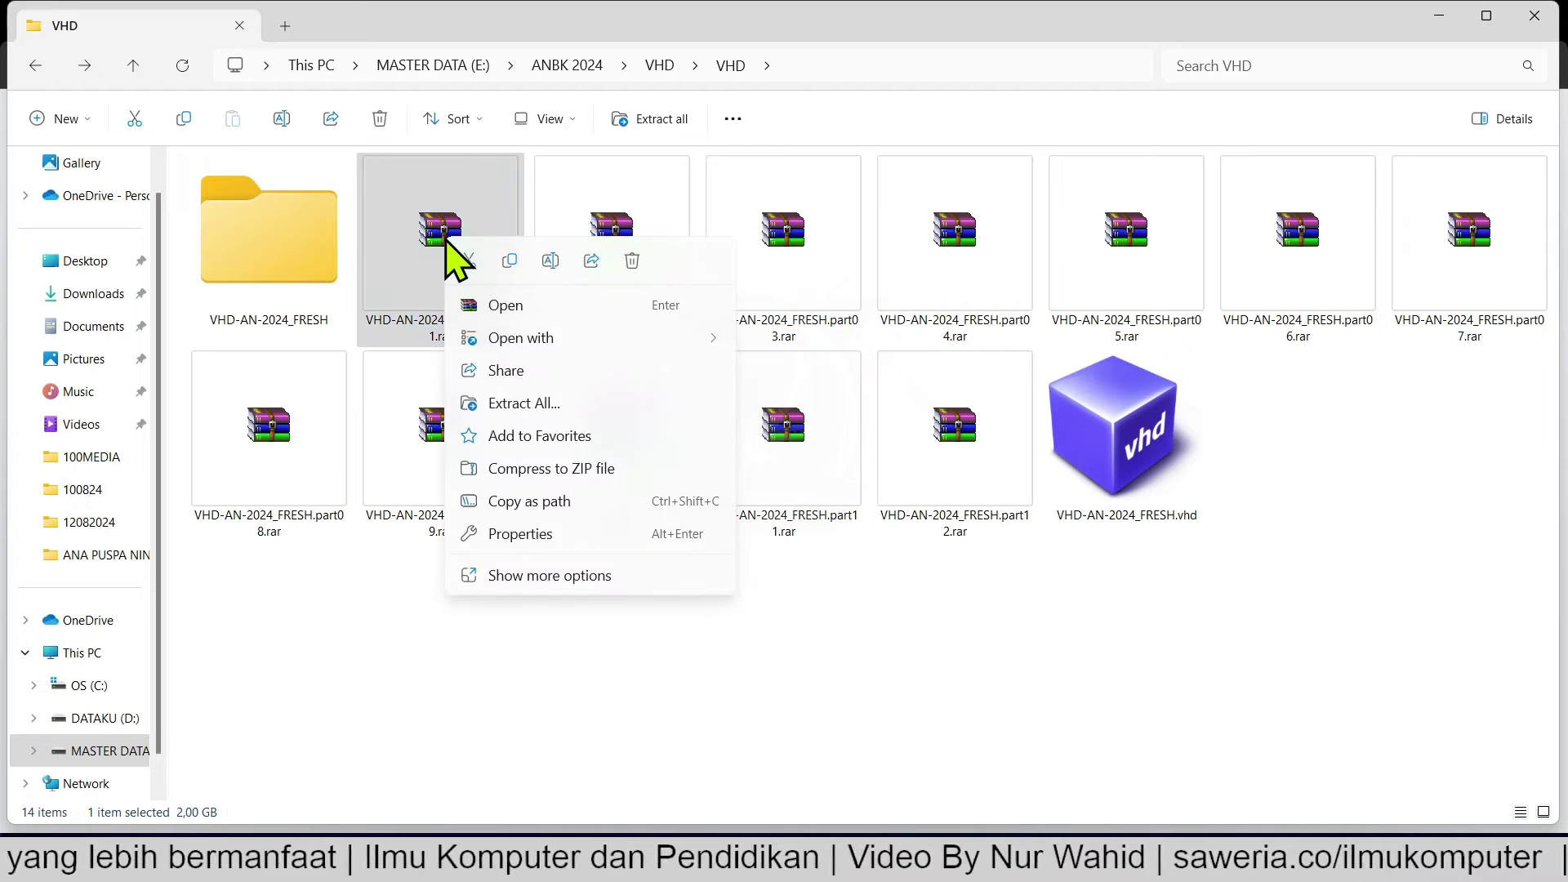
{"action": "left_click", "coordinate": [513, 582]}
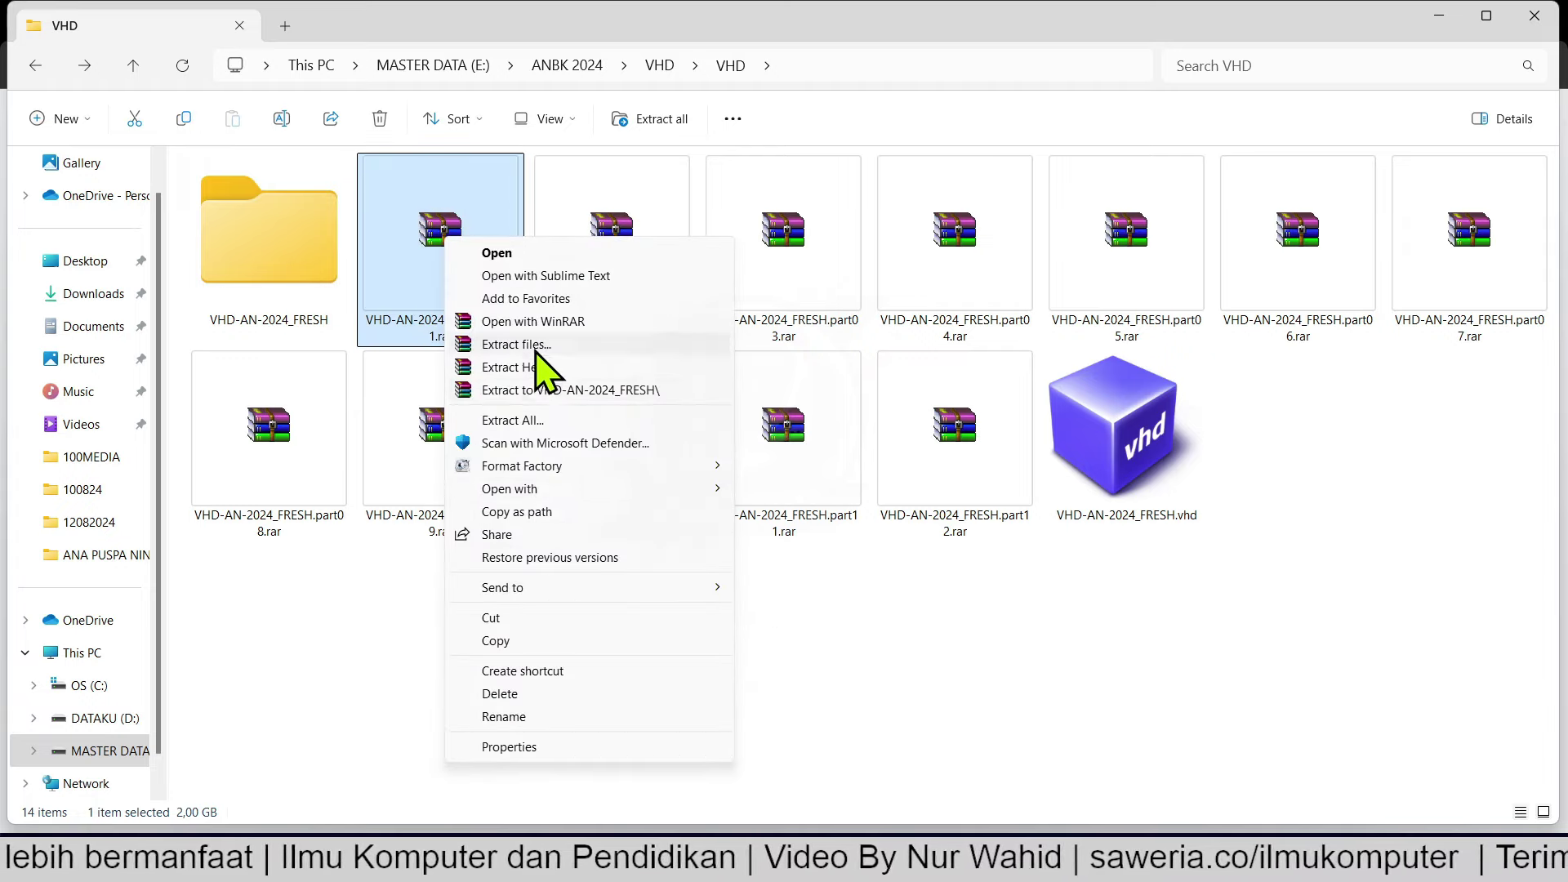
{"action": "left_click", "coordinate": [554, 392]}
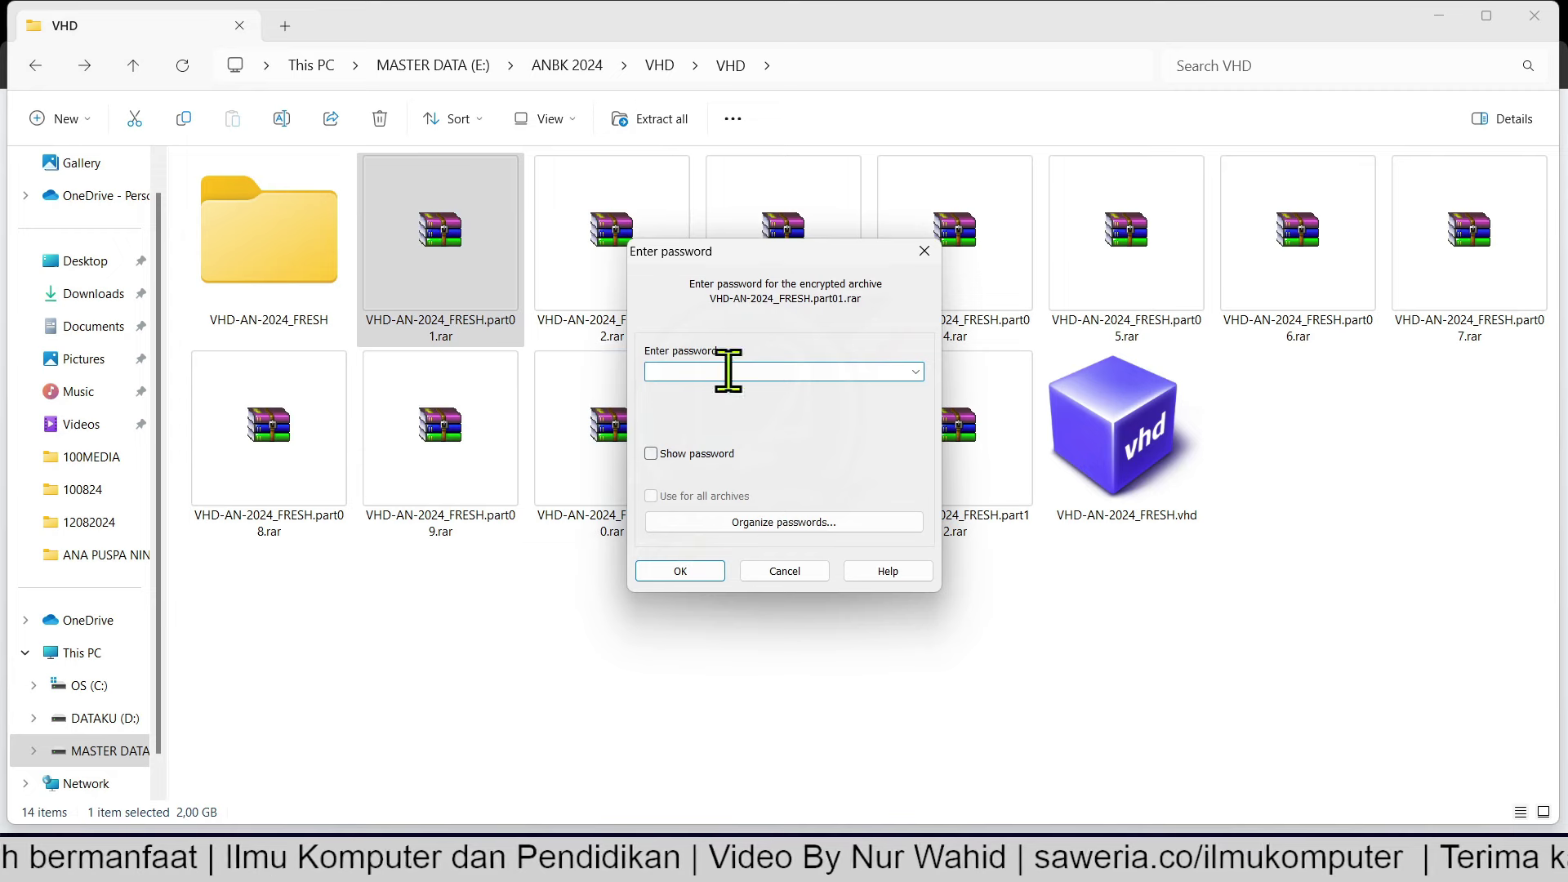
{"action": "type", "text": "123"}
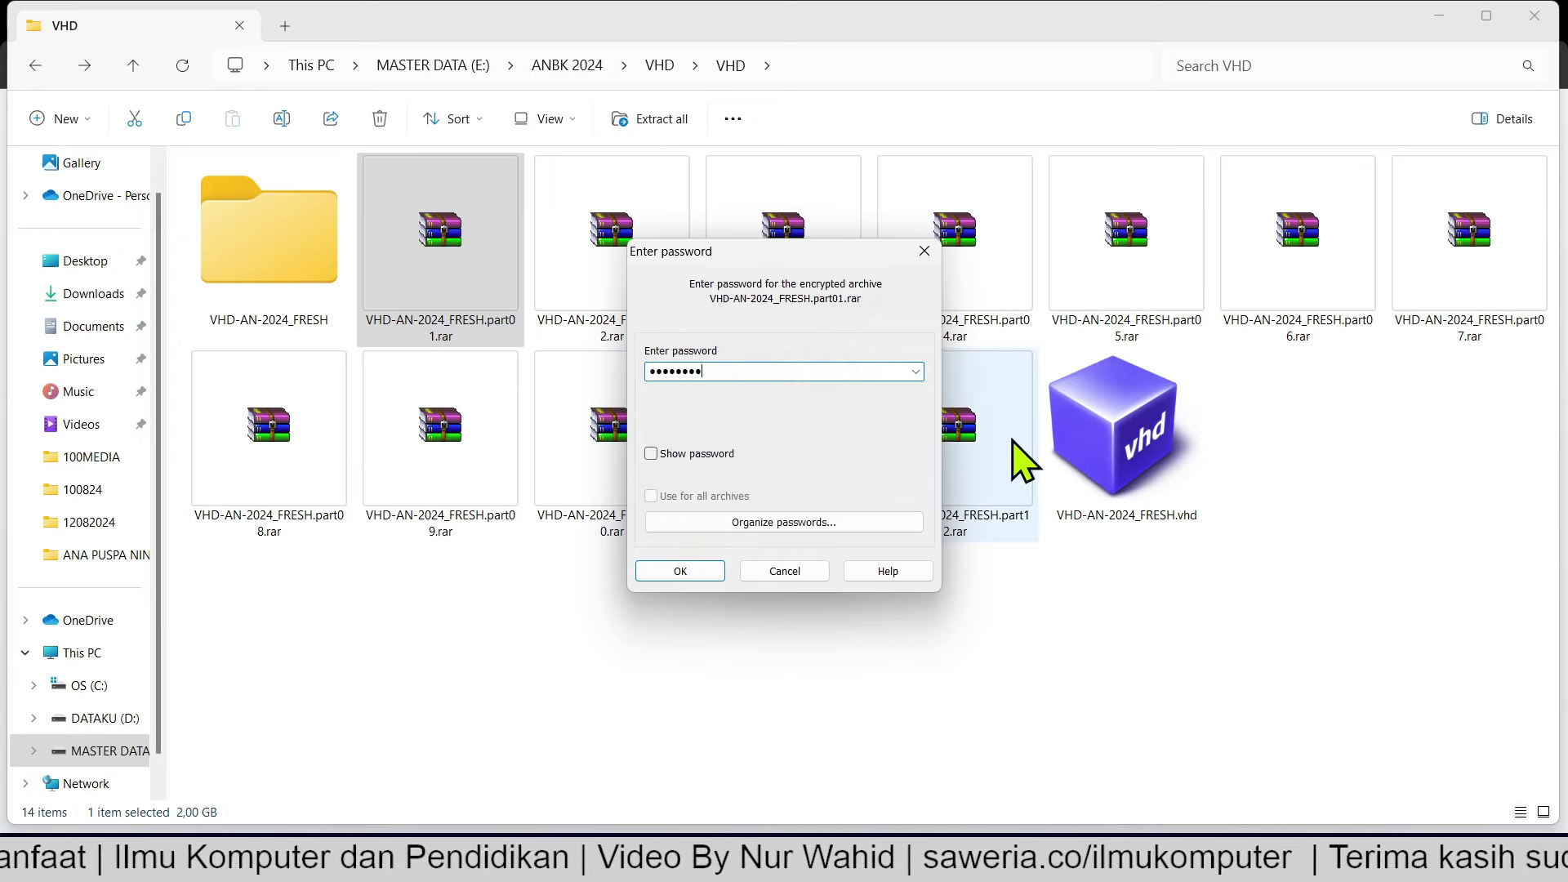
{"action": "left_click", "coordinate": [682, 571]}
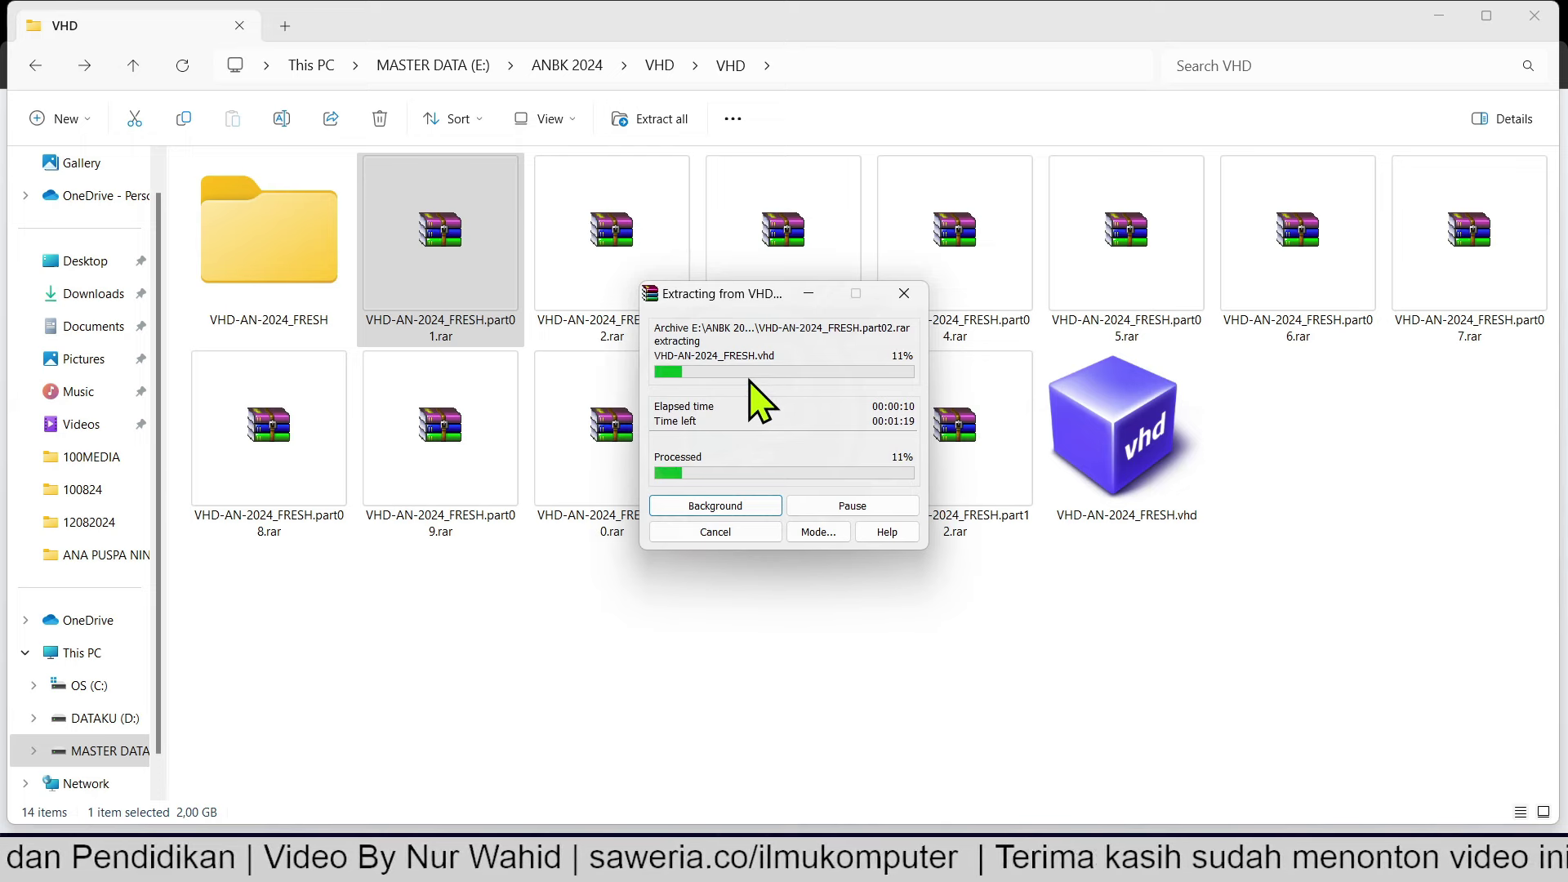
Nudge the extraction progress window aside and switch to VirtualBox Manager showing GLADI-ANBK2024.
{"action": "left_click_drag", "start_coordinate": [737, 298], "coordinate": [703, 298]}
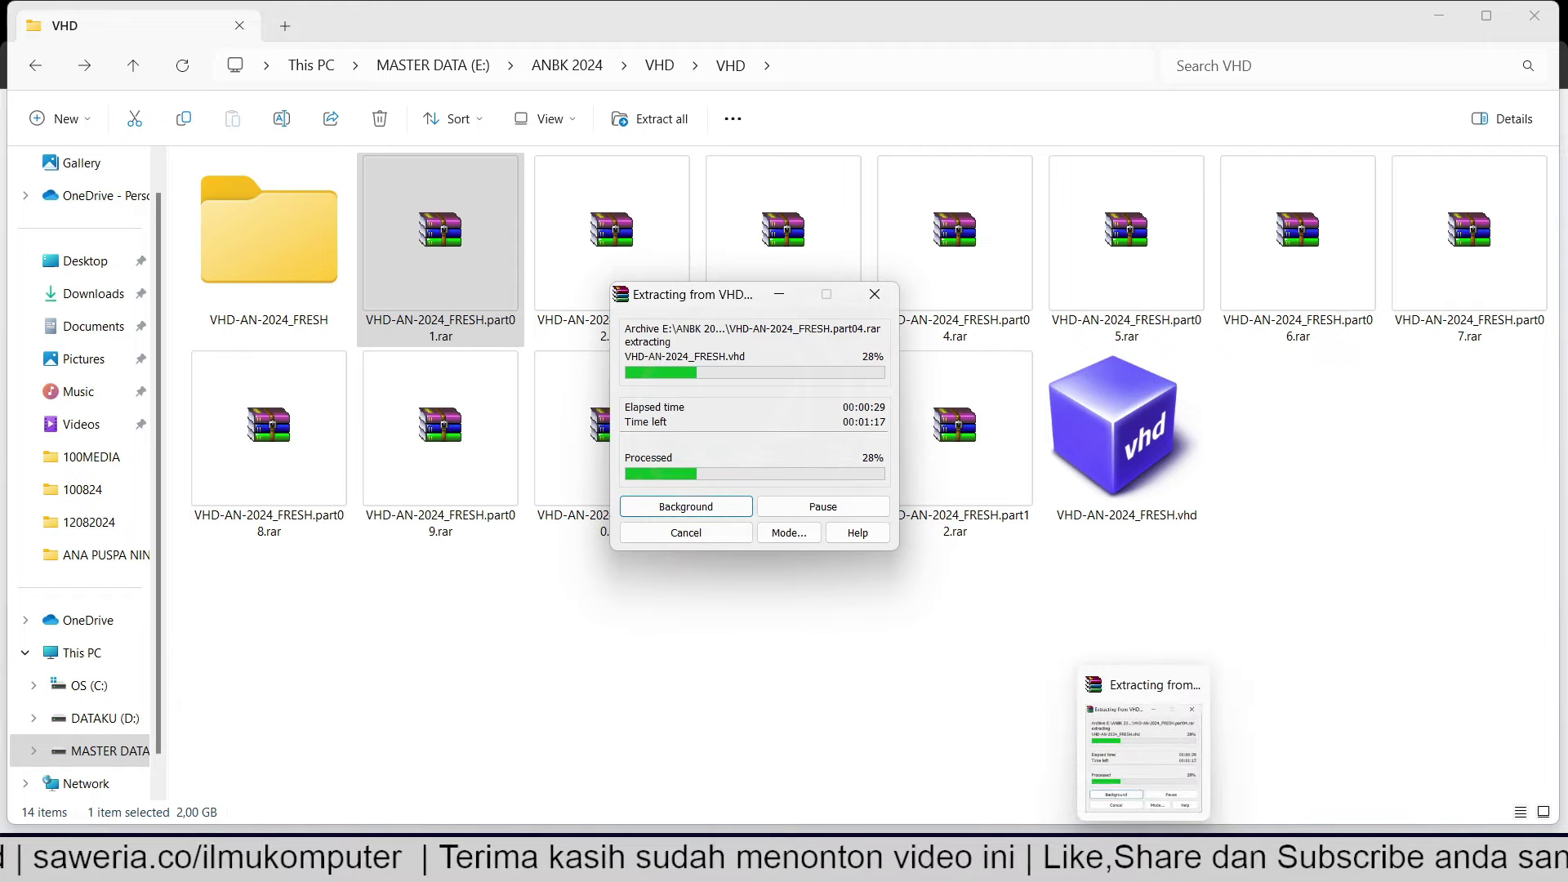
{"action": "left_click", "coordinate": [1102, 866]}
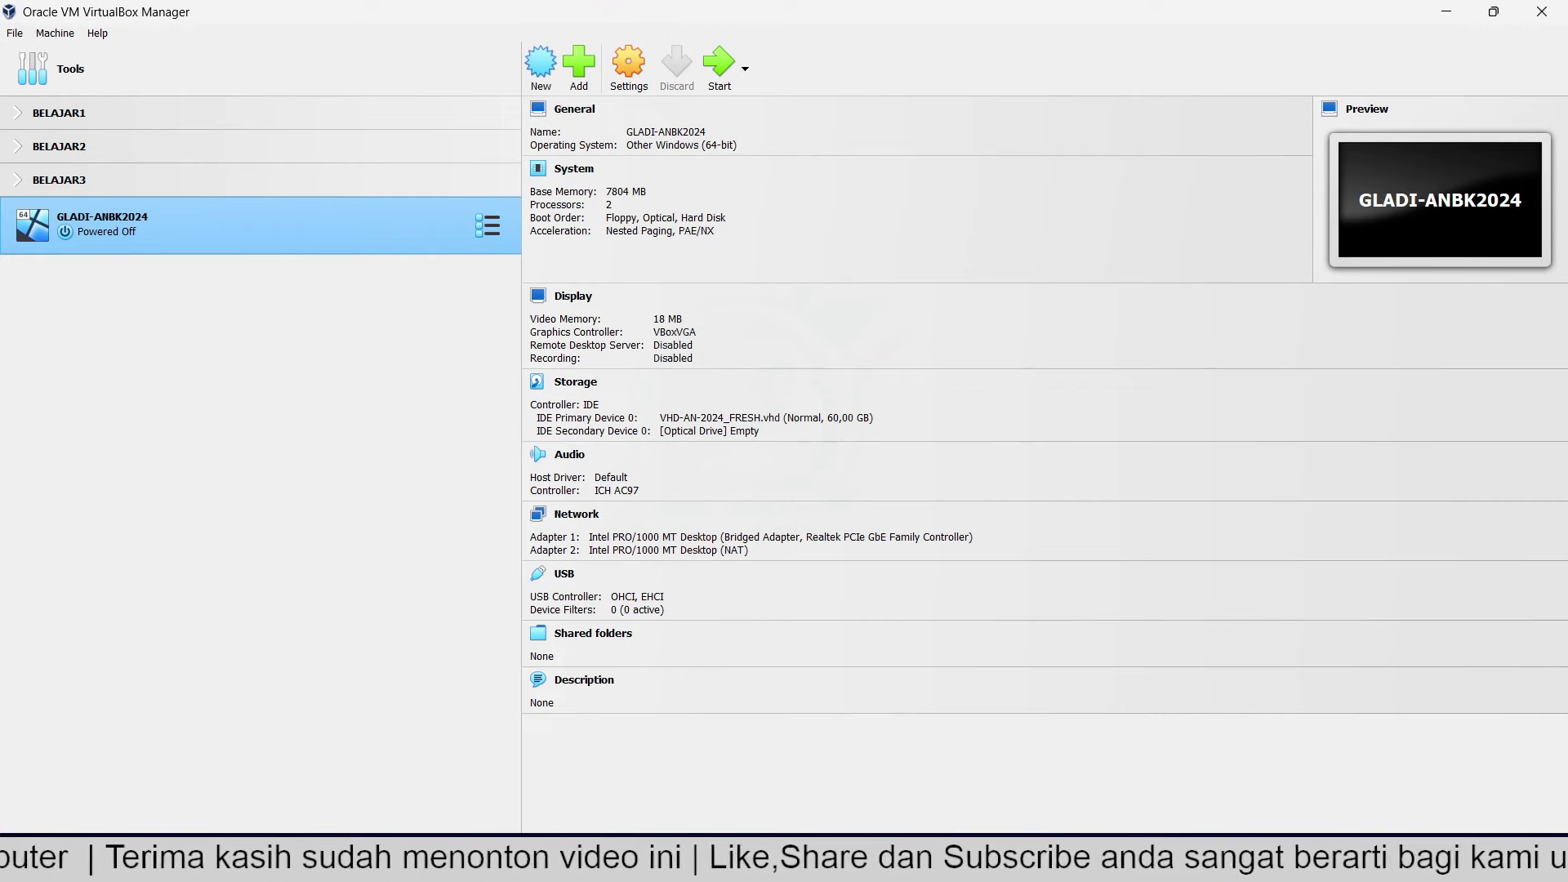
Switch to the VHD ANBK 2024 Google Drive folder in Chrome.
{"action": "left_click", "coordinate": [1099, 864]}
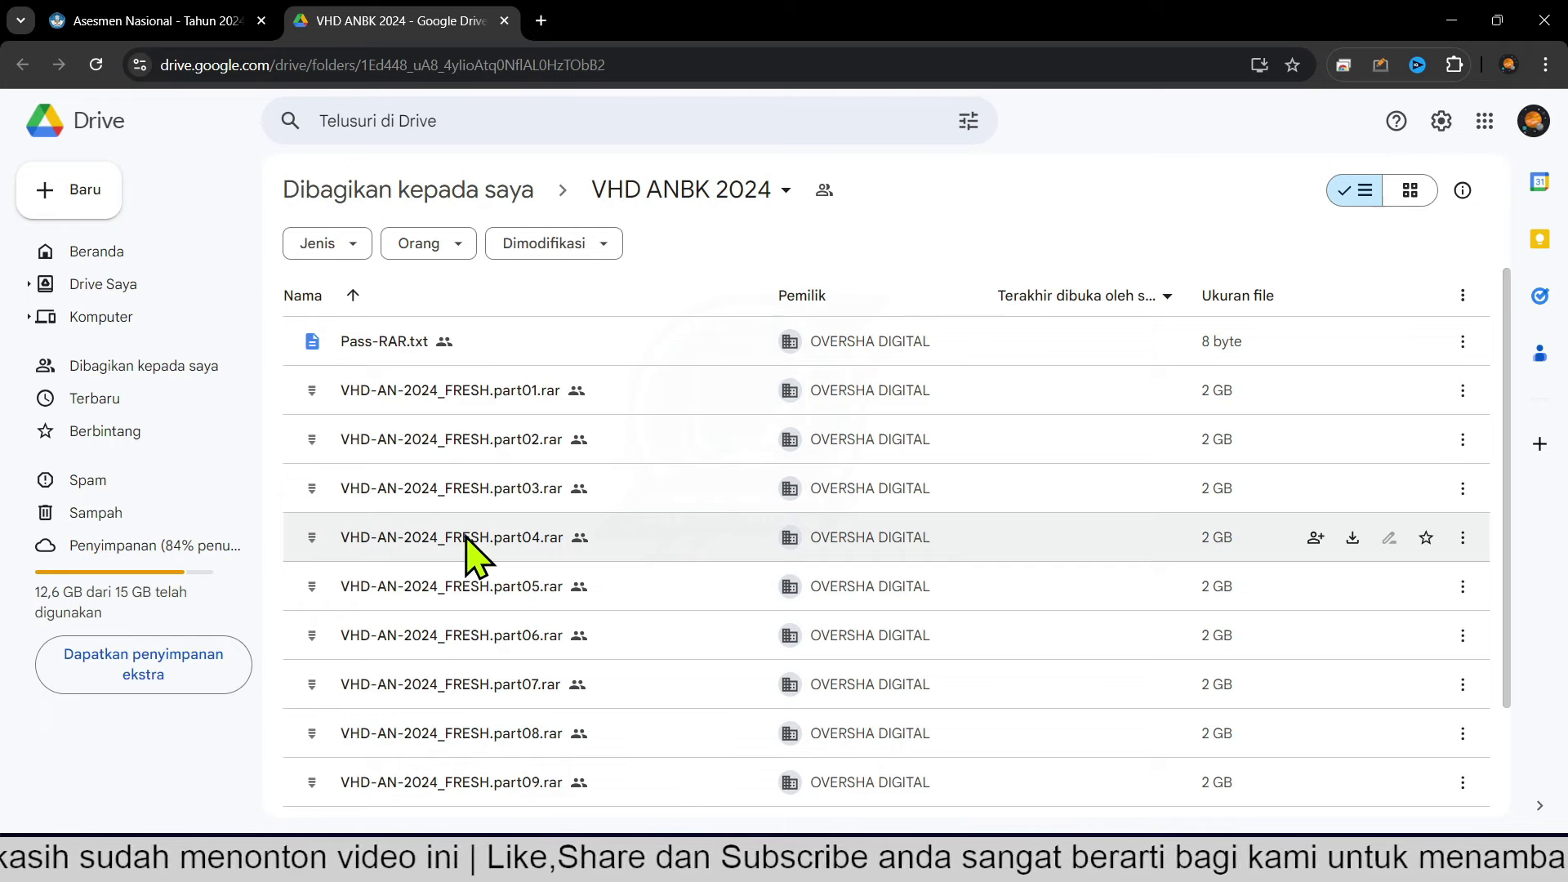
Scroll through the Drive folder to review all twelve VHD-AN-2024_FRESH .rar parts.
{"action": "scroll", "coordinate": [506, 449], "scroll_direction": "down", "scroll_amount": 3}
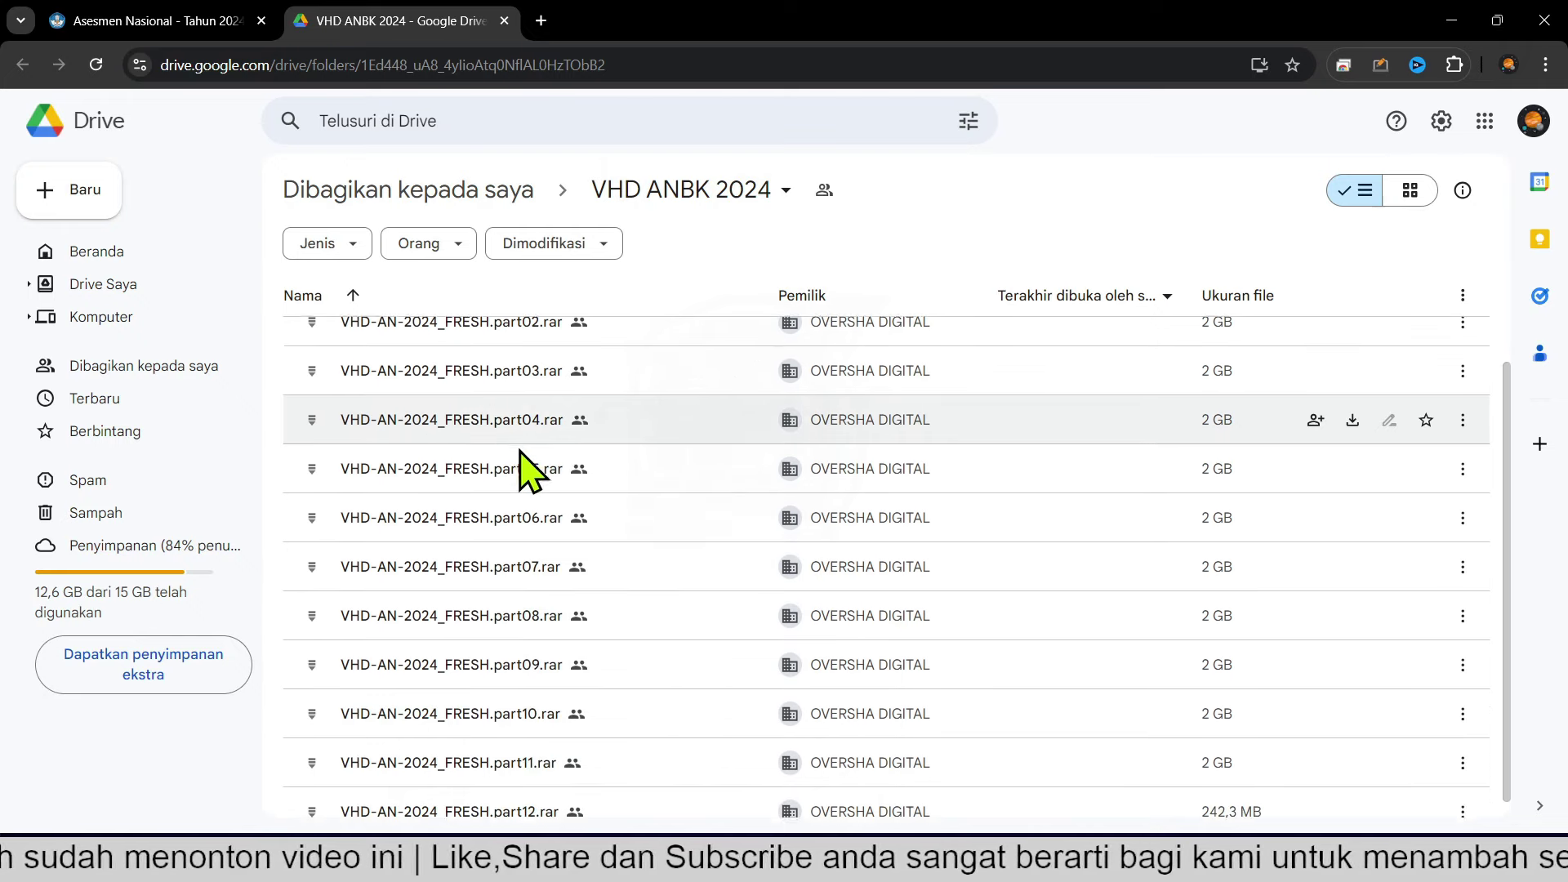
{"action": "scroll", "coordinate": [550, 623], "scroll_direction": "up", "scroll_amount": 3}
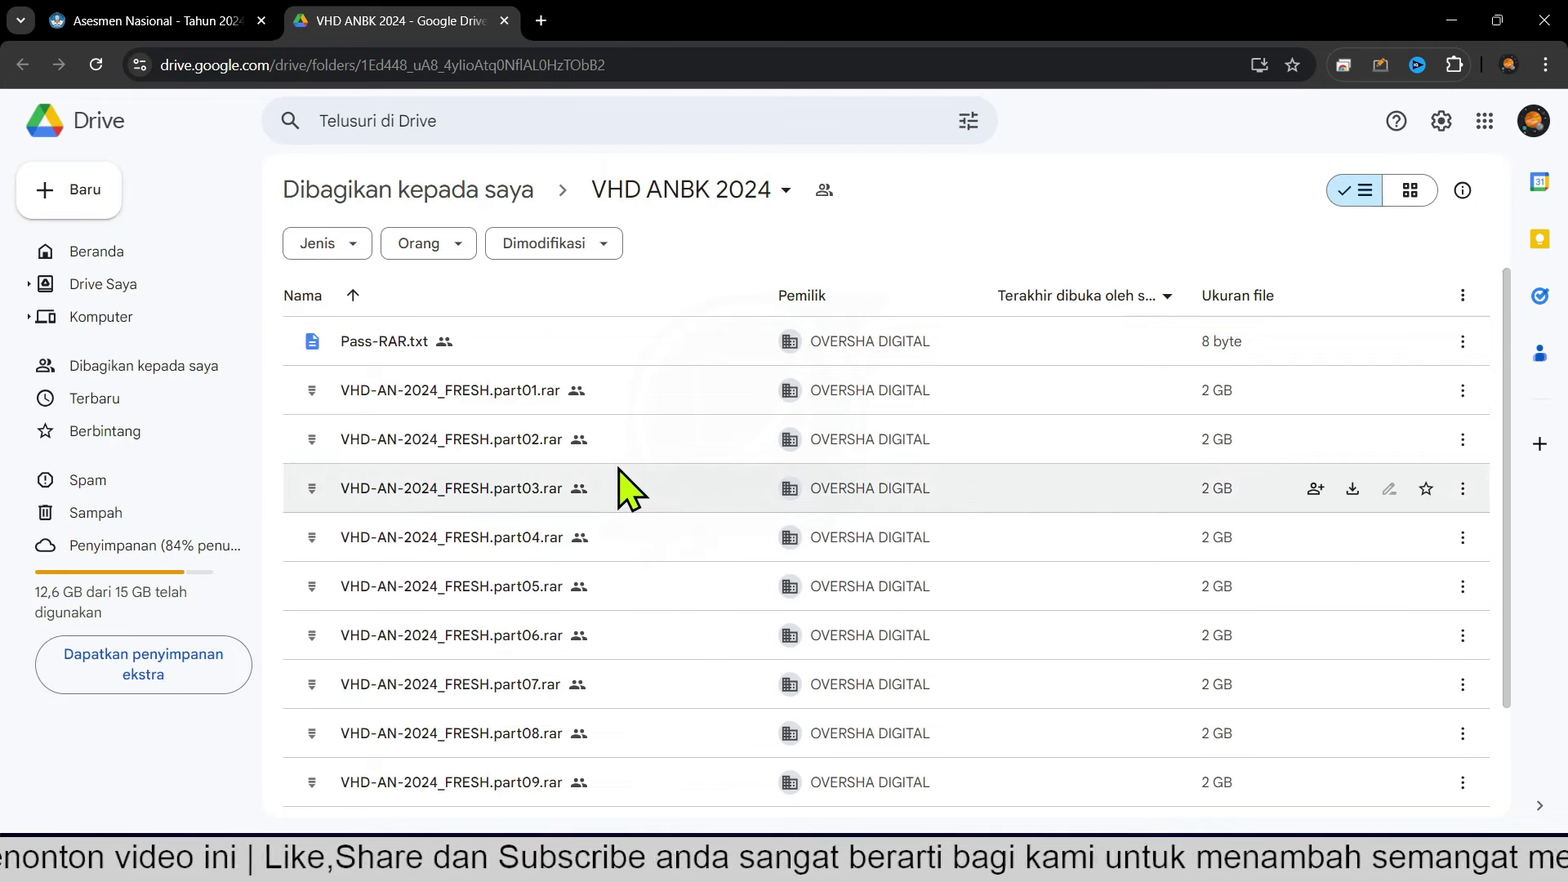
{"action": "scroll", "coordinate": [629, 490], "scroll_direction": "down", "scroll_amount": 3}
{"action": "scroll", "coordinate": [539, 690], "scroll_direction": "up", "scroll_amount": 3}
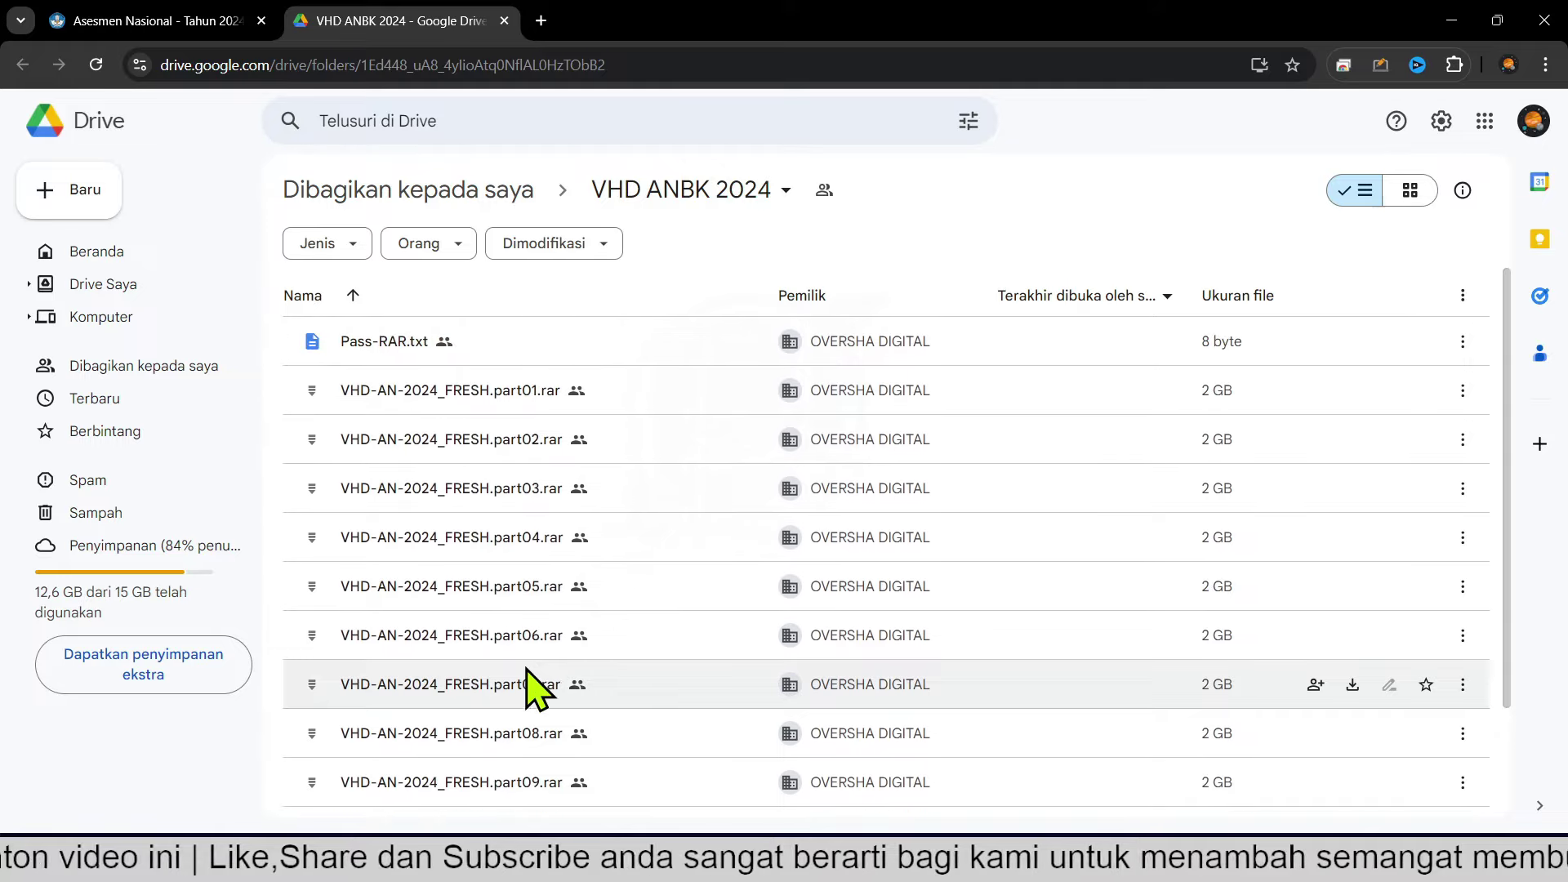
{"action": "scroll", "coordinate": [800, 548], "scroll_direction": "down", "scroll_amount": 2}
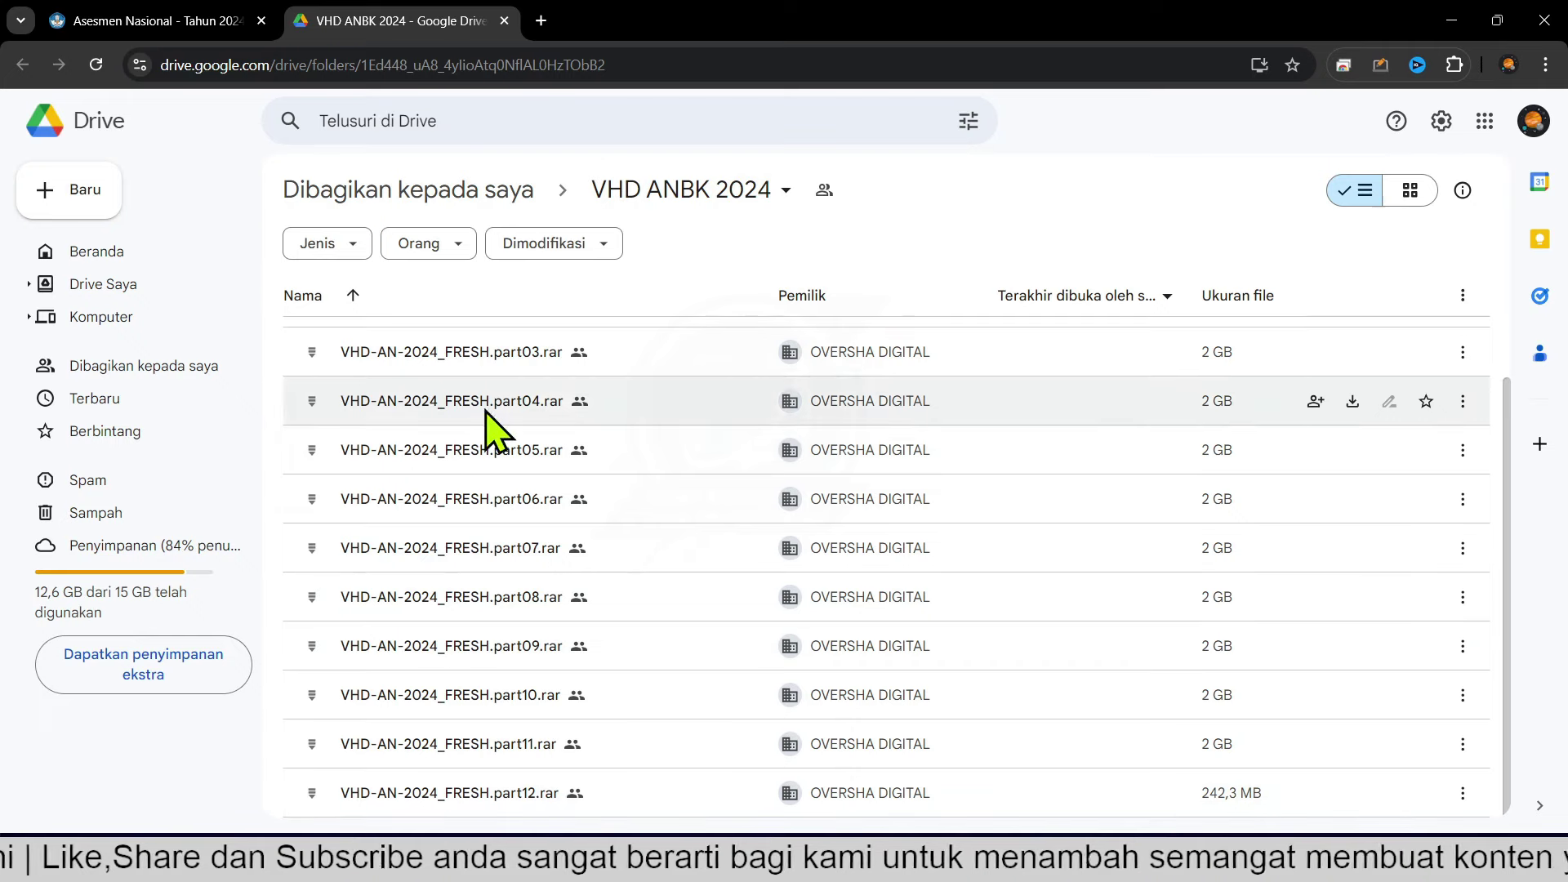
{"action": "scroll", "coordinate": [457, 637], "scroll_direction": "up", "scroll_amount": 2}
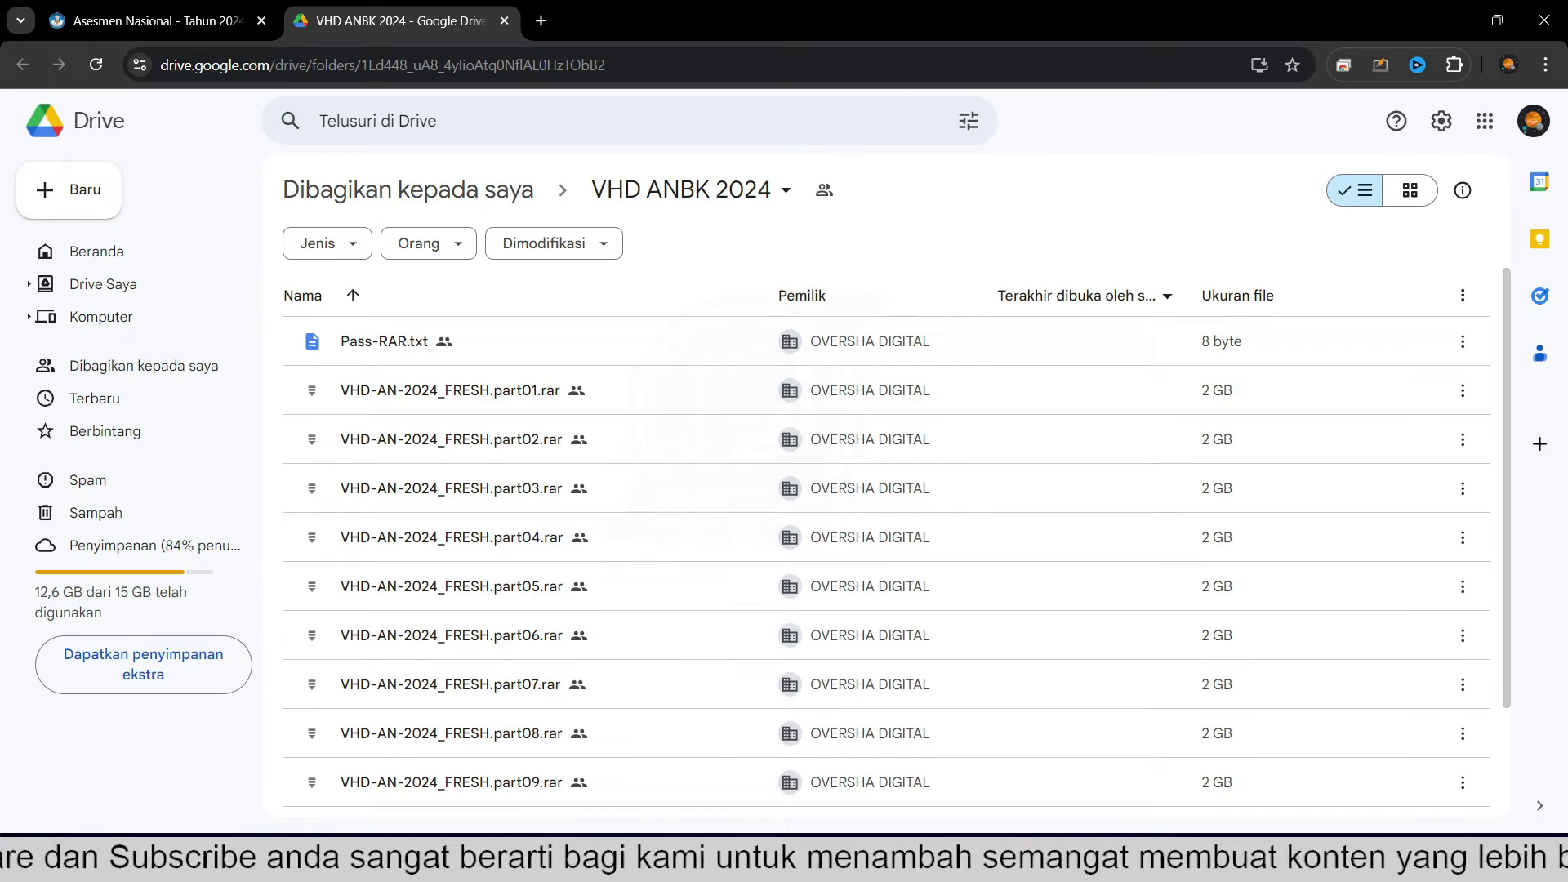
Check the WinRAR extraction progress, then return to the VHD folder in File Explorer.
{"action": "left_click", "coordinate": [746, 866]}
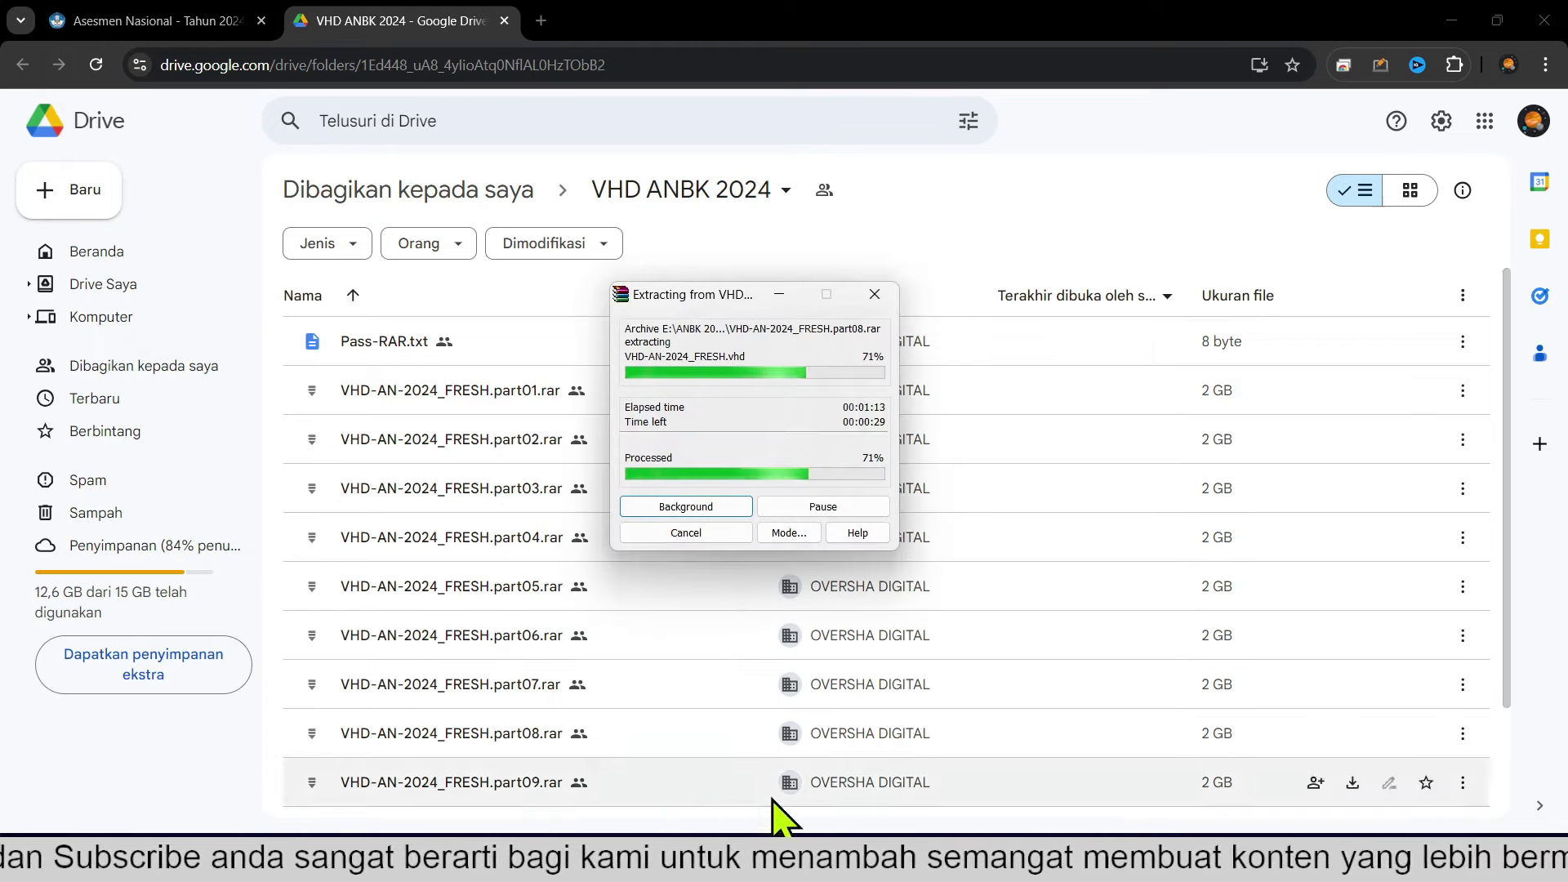
{"action": "mouse_move", "coordinate": [873, 868]}
{"action": "left_click", "coordinate": [873, 770]}
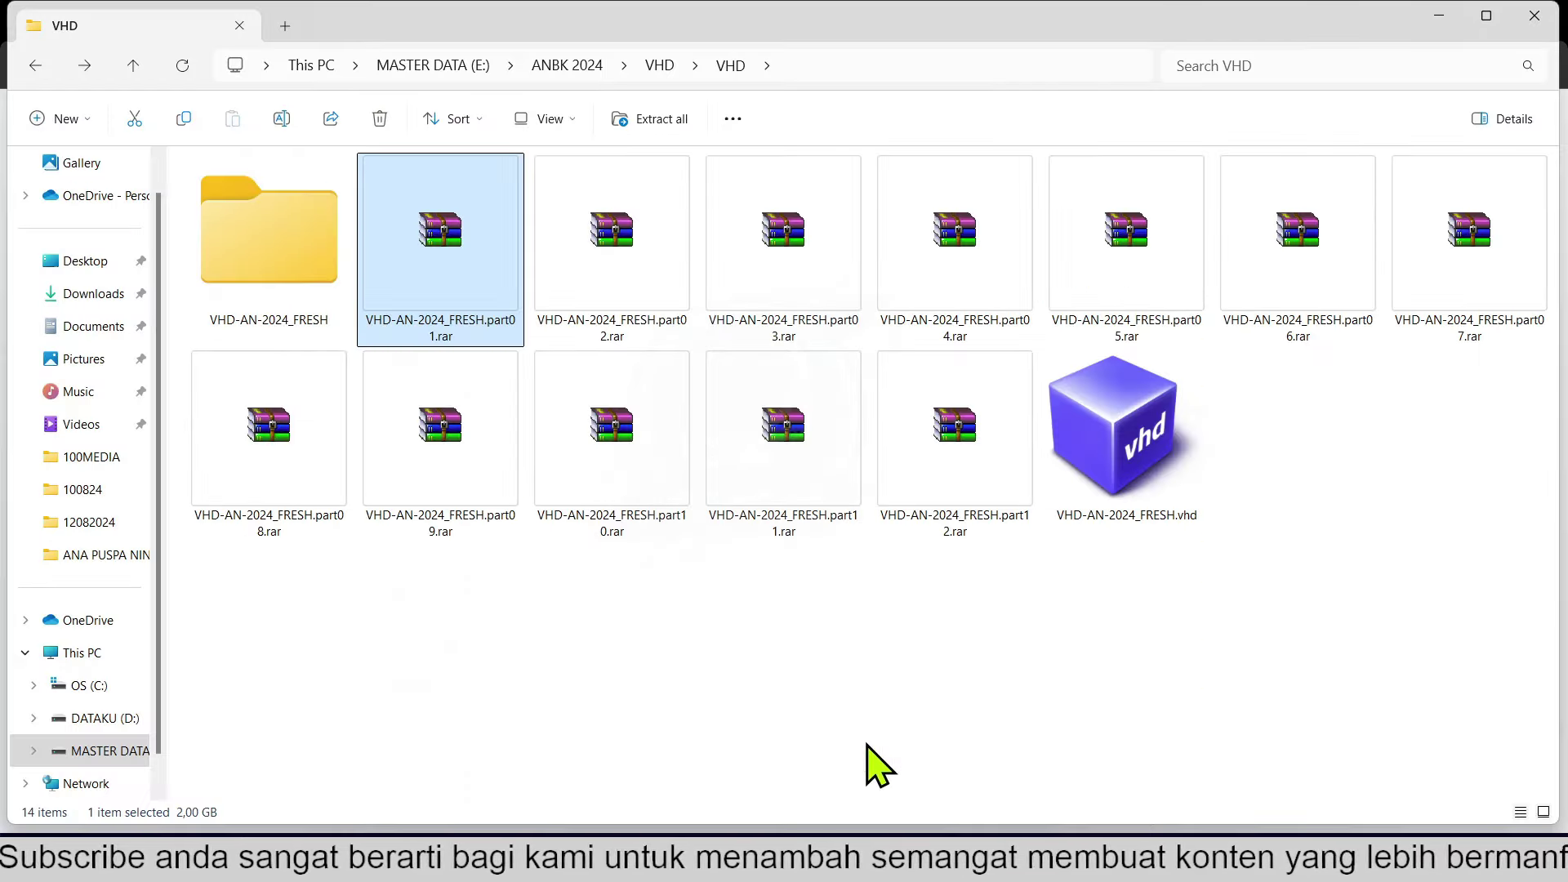